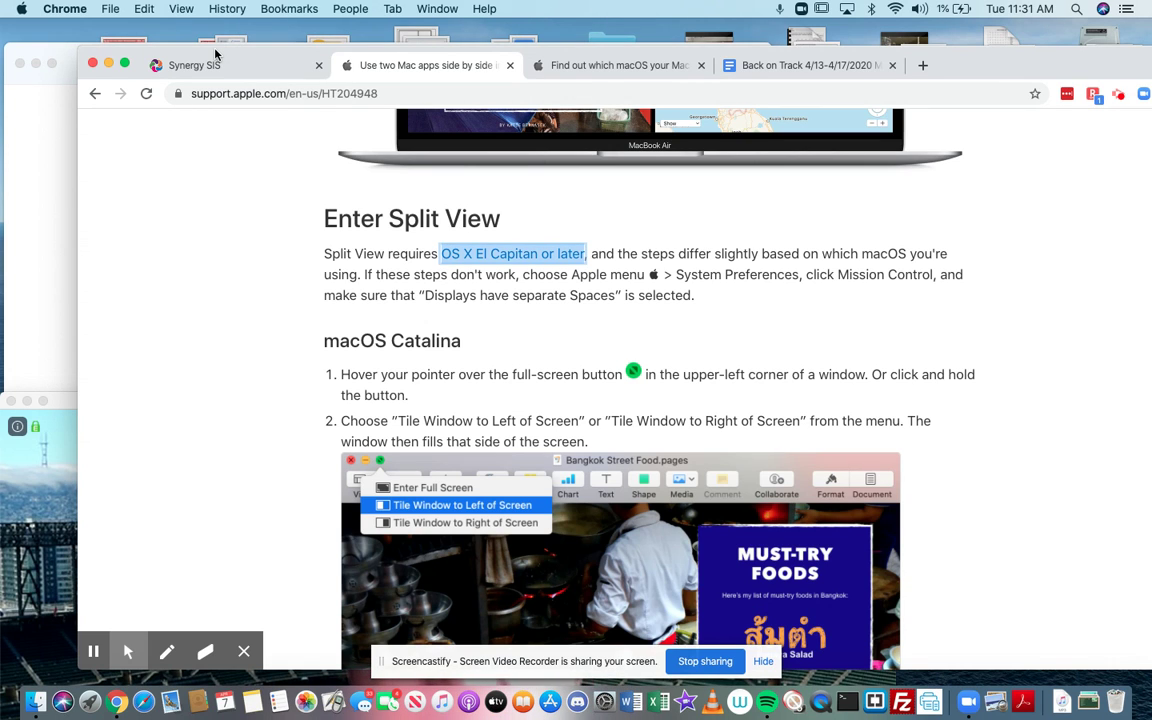
Rearrange the overlapping browser and Zoom windows, leaving the browser in front with the Zoom windows partly exposed behind it
left_click_drag(216, 52, 406, 69)
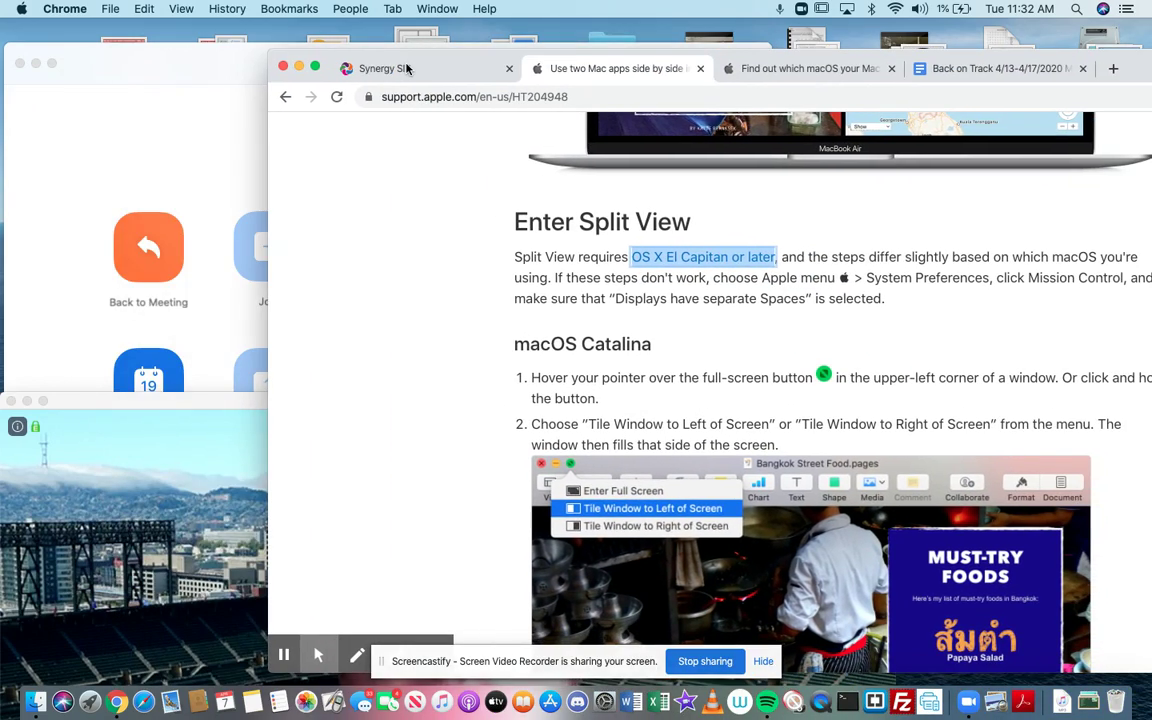
left_click_drag(160, 68, 185, 70)
left_click_drag(1024, 70, 1034, 127)
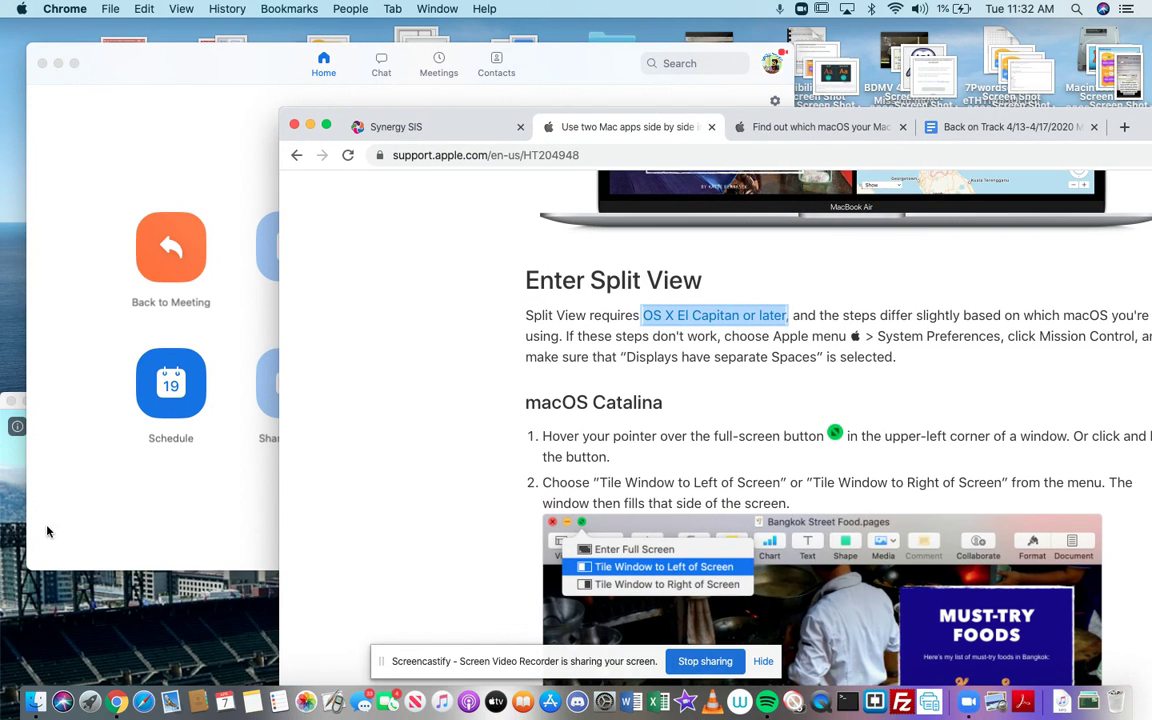
left_click(14, 566)
left_click_drag(188, 396, 199, 438)
left_click(437, 288)
left_click(141, 136)
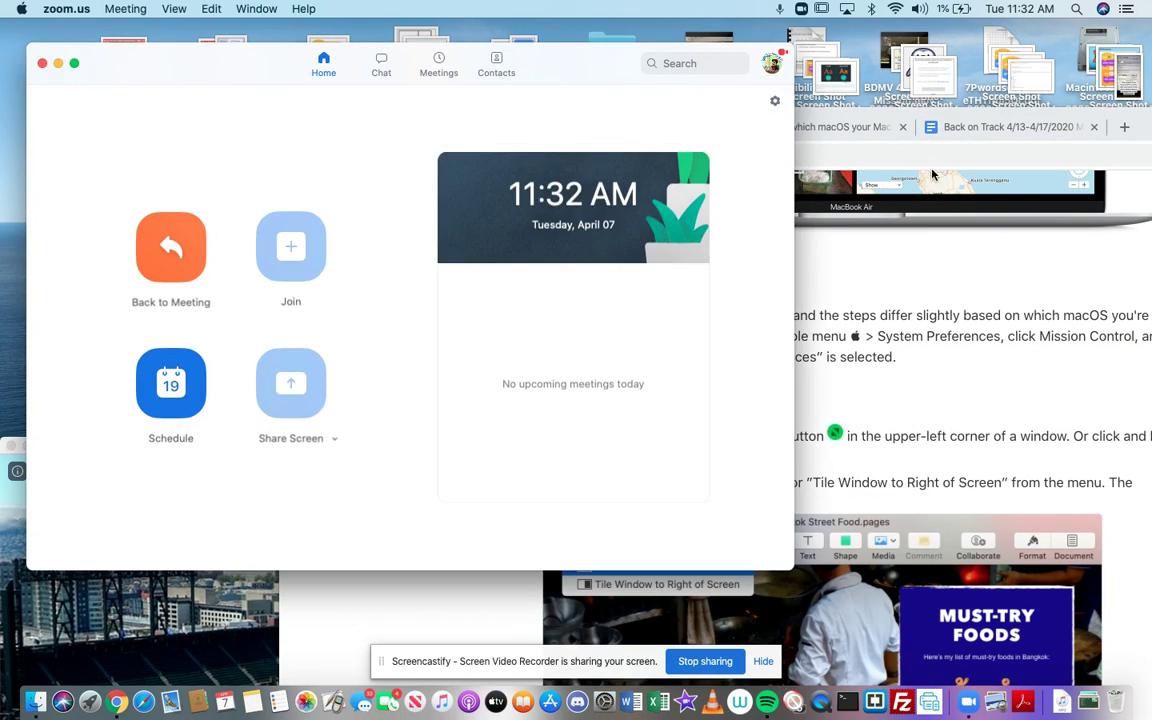
left_click_drag(935, 118, 788, 140)
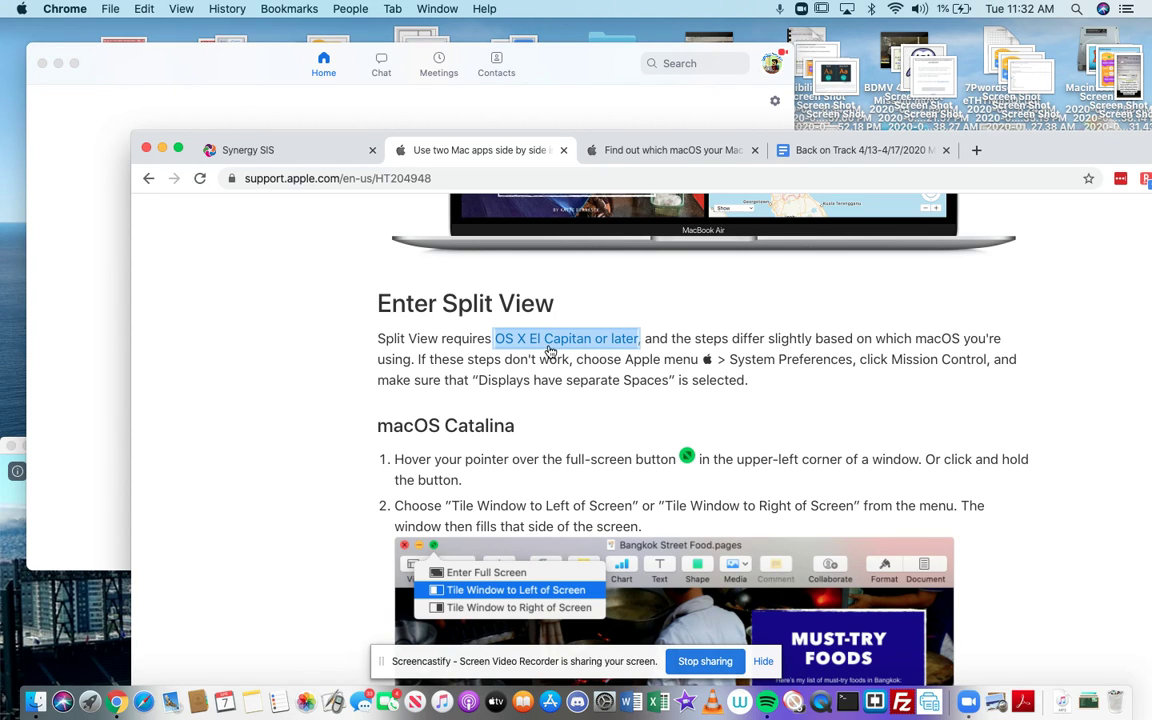
Open the article on finding which macOS the Mac is using and examine its table of latest versions up from OS X El Capitan
left_click(623, 153)
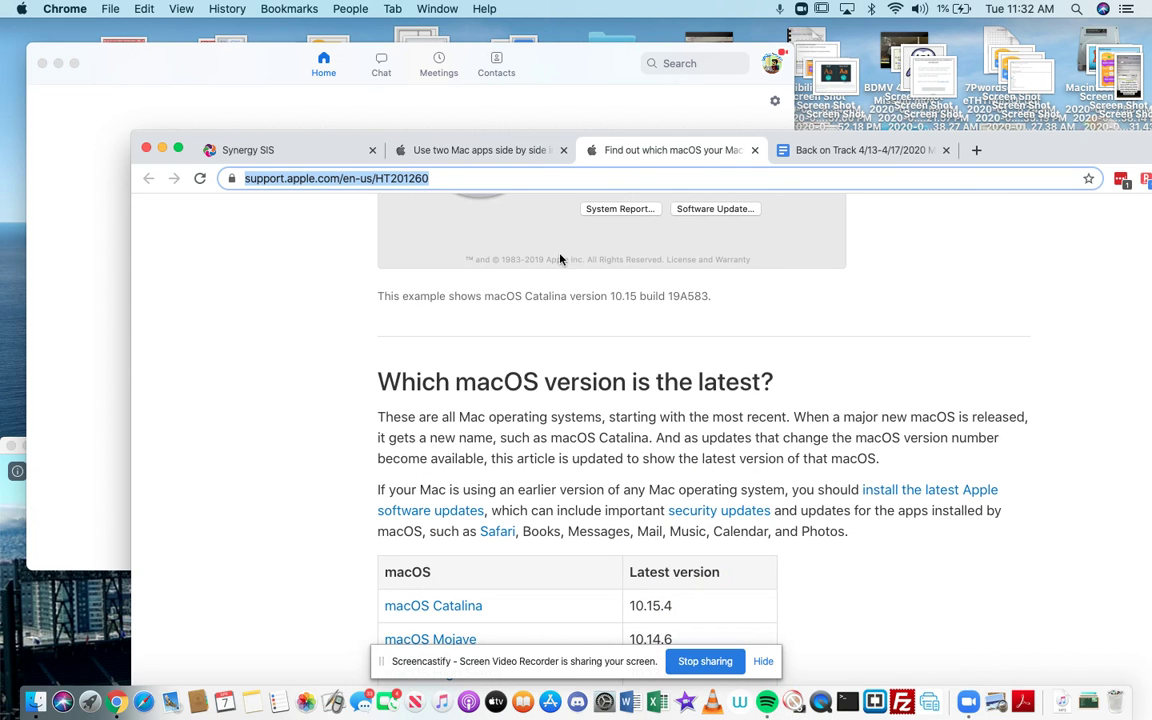
scroll(535, 456, "down", 5)
scroll(535, 456, "up", 2)
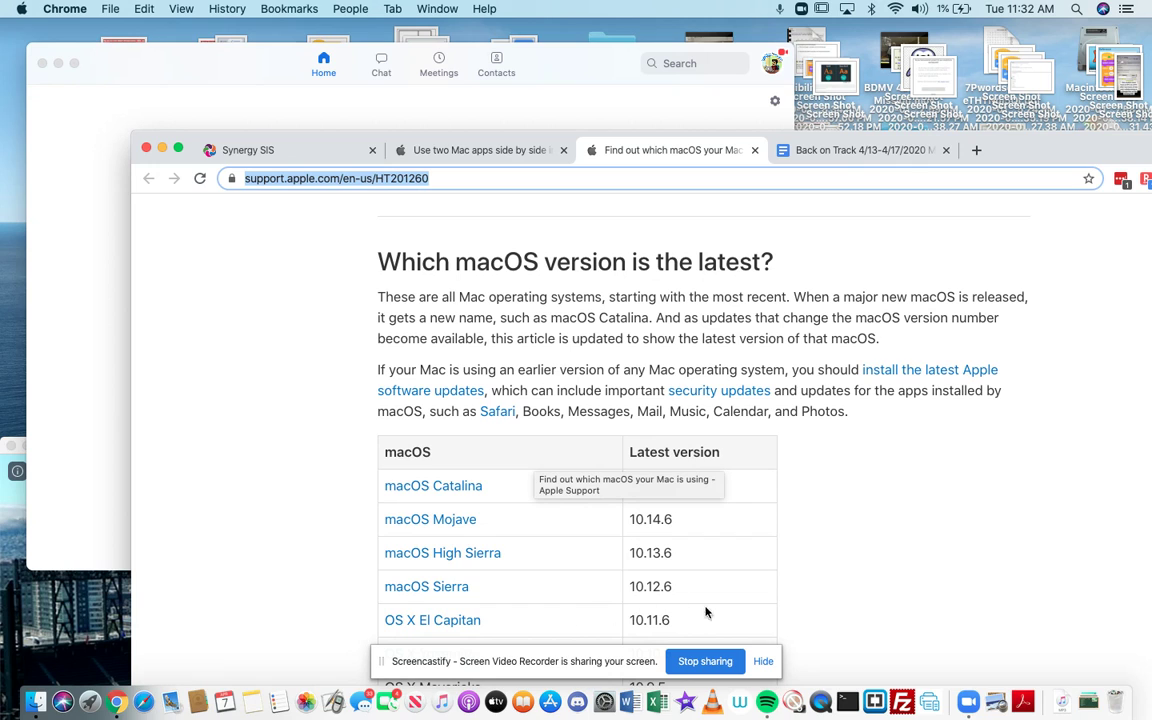
left_click_drag(670, 621, 650, 466)
left_click(764, 543)
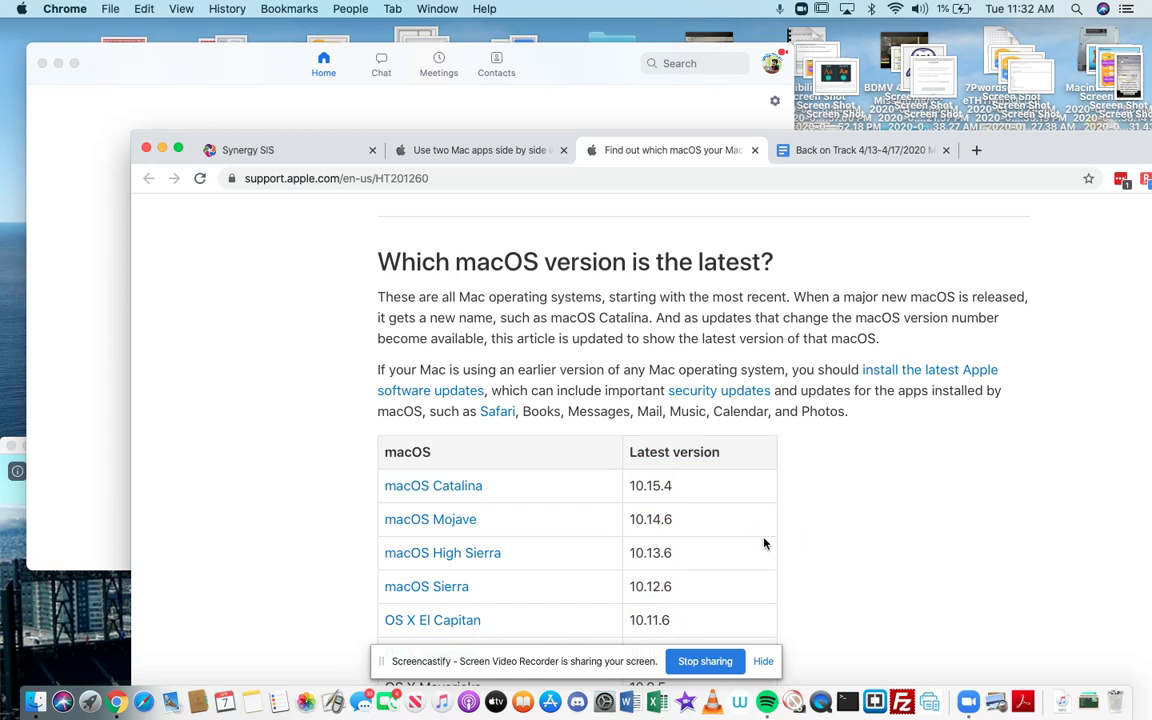
Check the installed macOS version in About This Mac, highlighting its version number, and close the information window
left_click(21, 9)
left_click(29, 30)
left_click_drag(421, 139, 333, 86)
left_click_drag(520, 172, 498, 172)
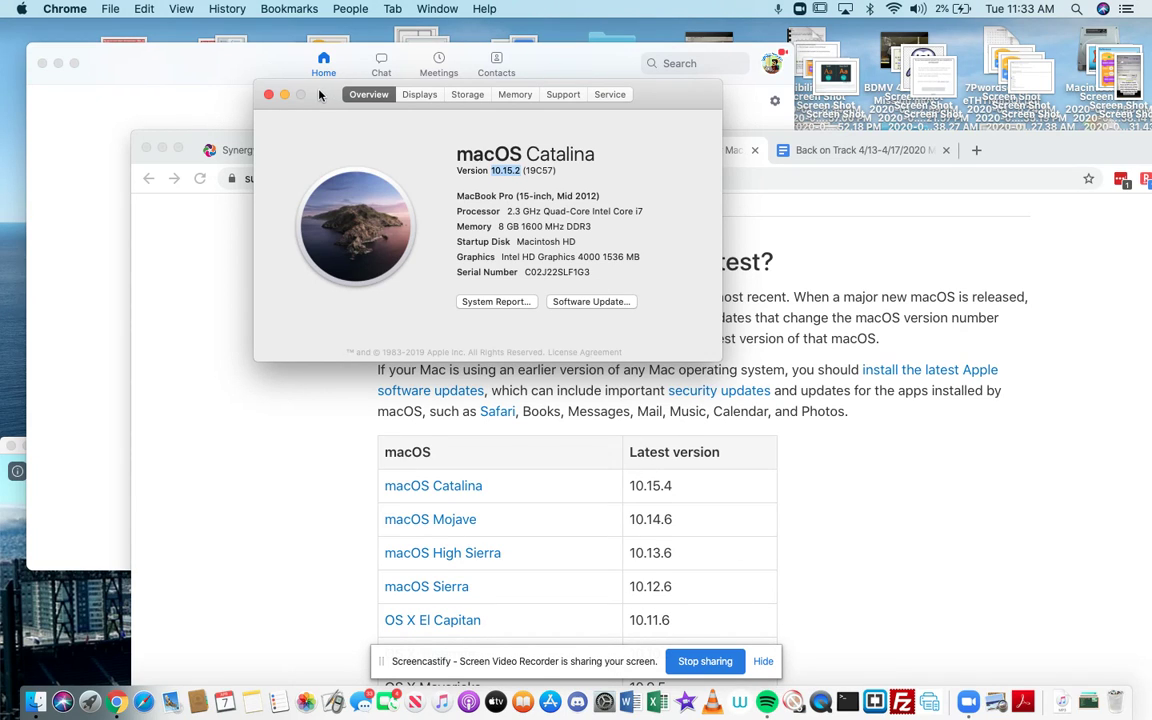
left_click(268, 95)
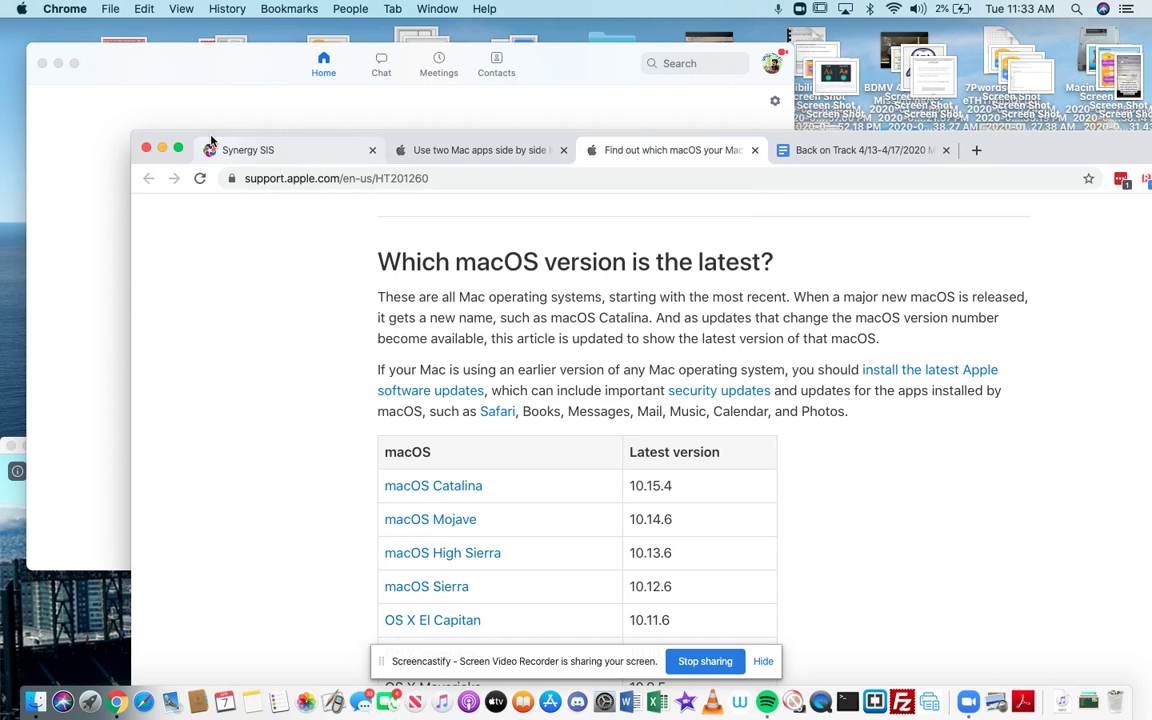
Shift the browser window slightly upward and read through the older releases in the macOS version table
left_click_drag(224, 141, 224, 106)
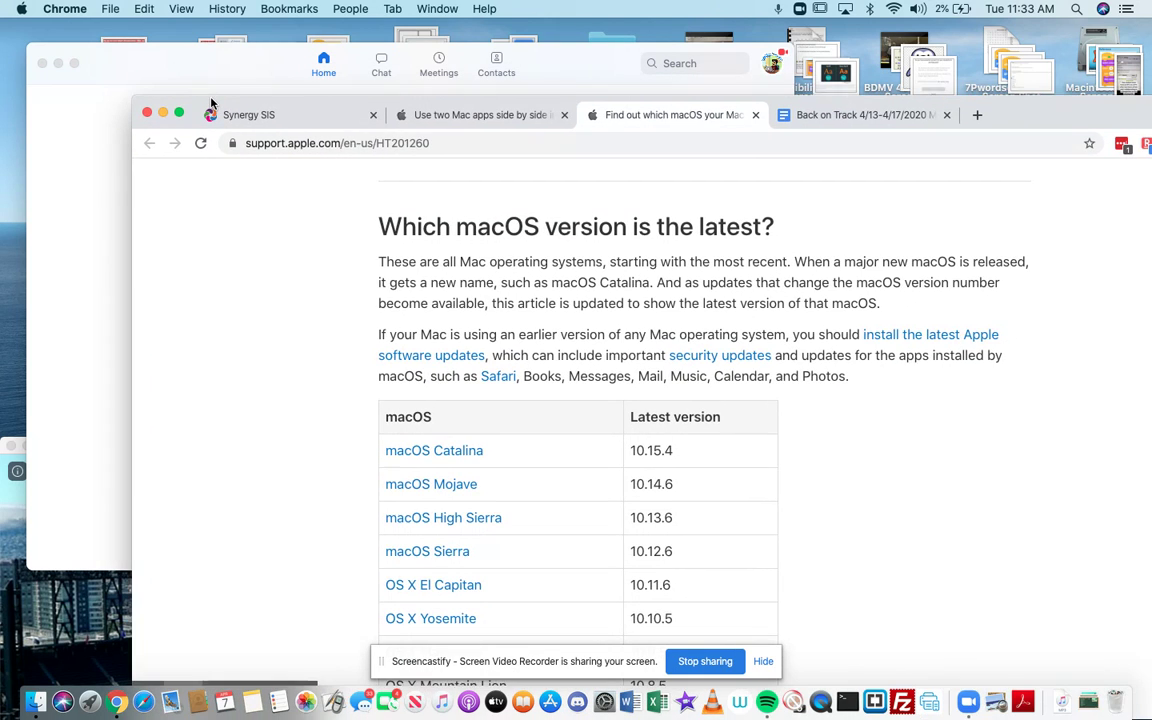
scroll(249, 365, "down", 10)
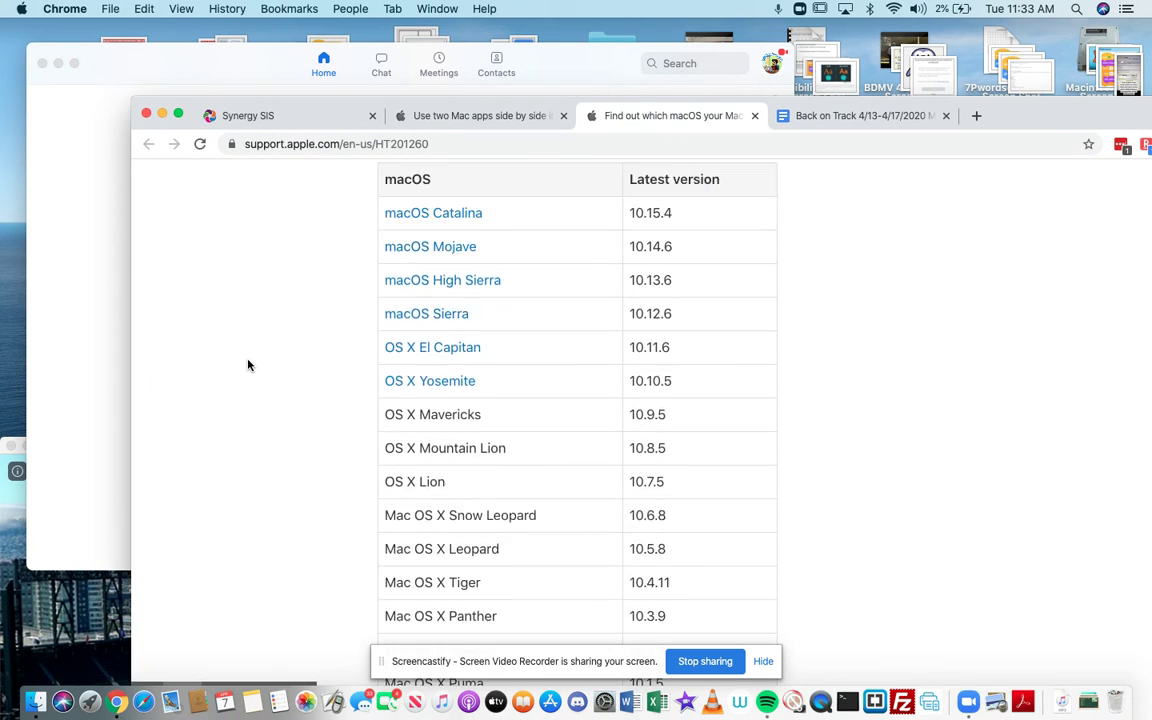
scroll(248, 363, "up", 10)
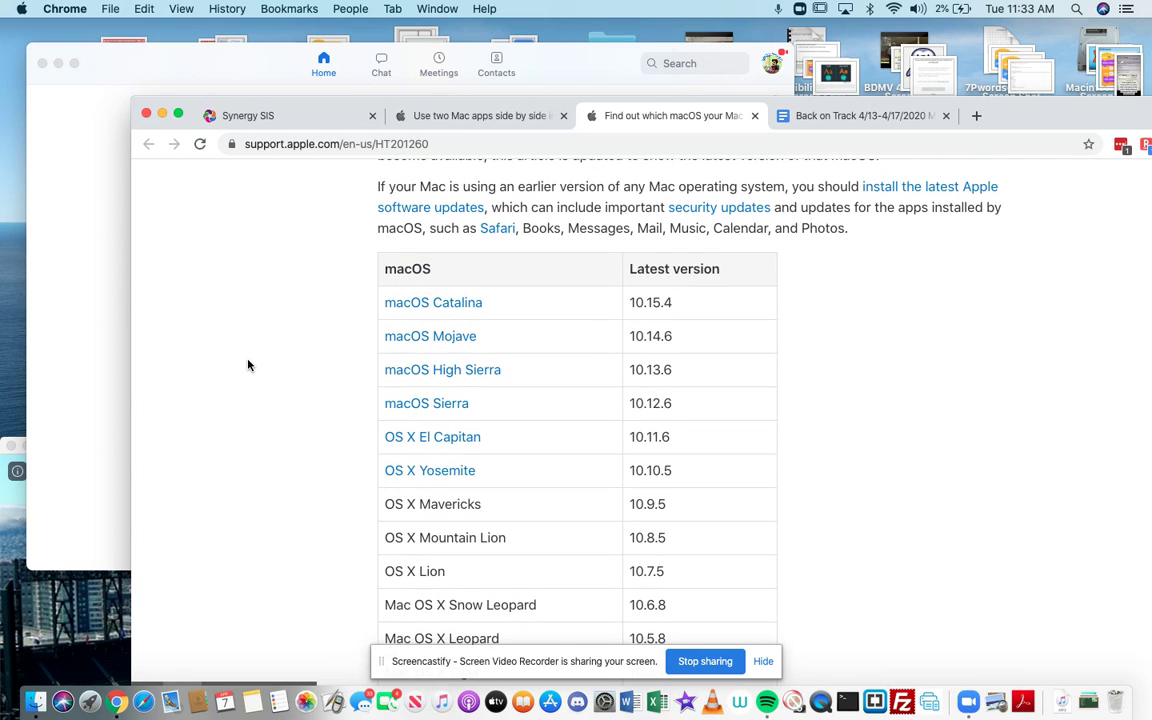
Return to the Split View article and highlight the macOS Catalina heading under Enter Split View
left_click(514, 116)
scroll(319, 445, "down", 10)
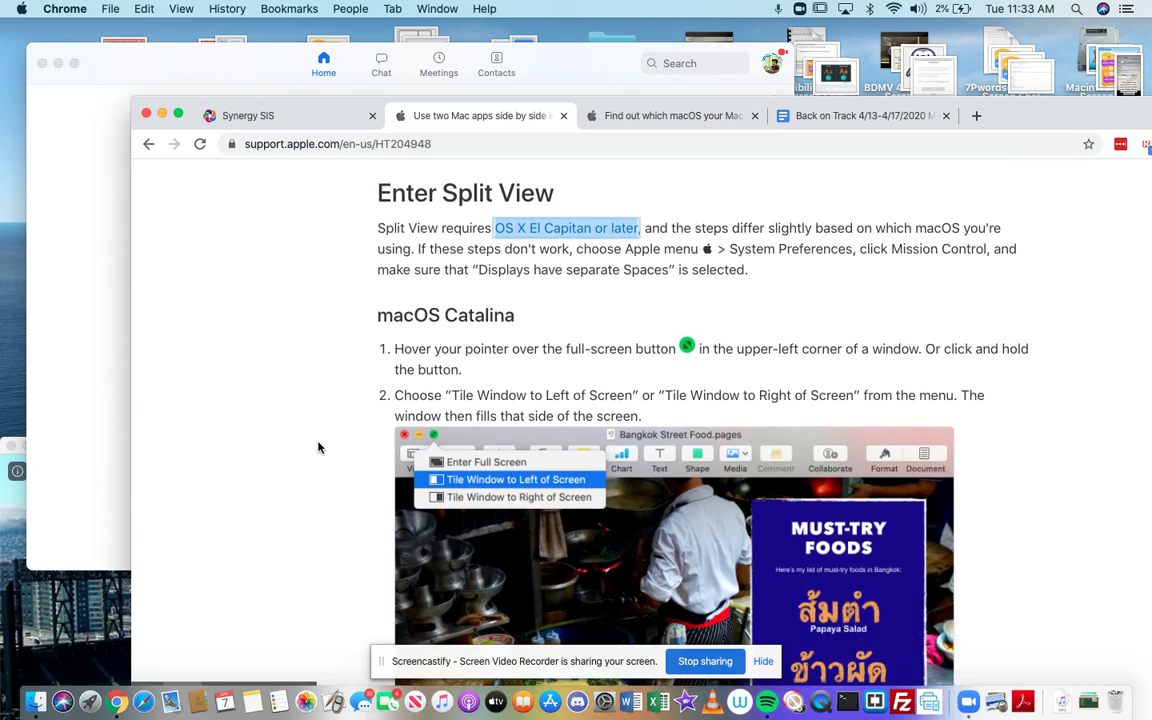
scroll(319, 447, "up", 5)
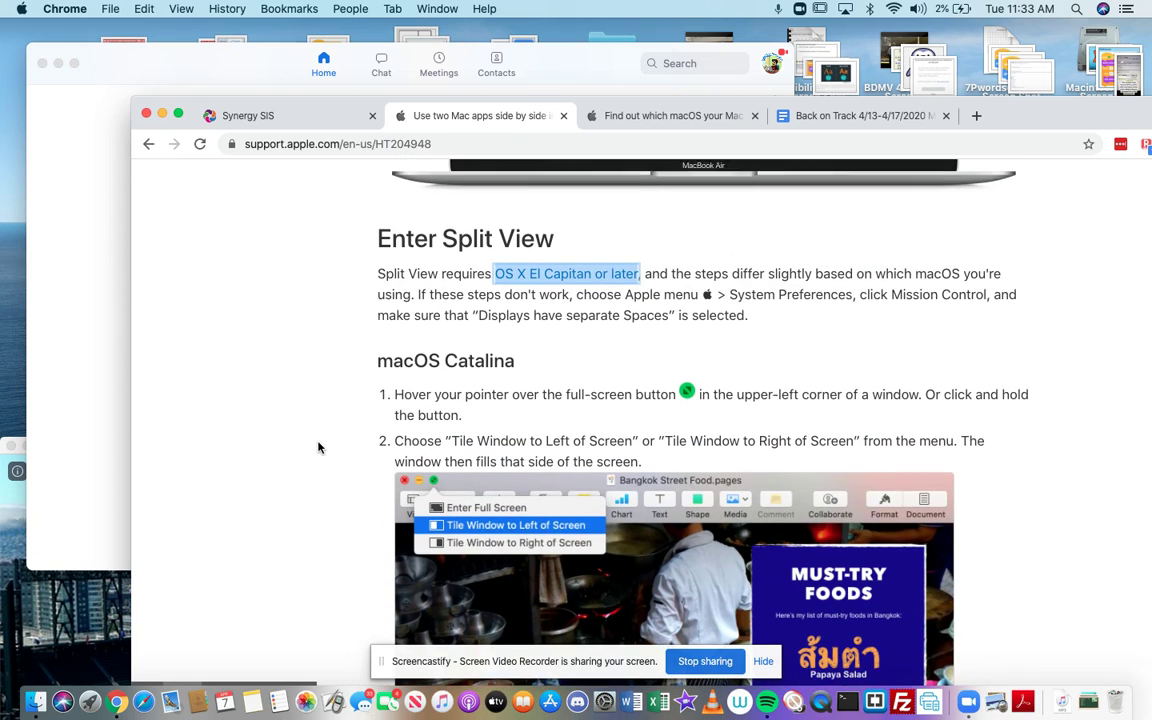
left_click_drag(525, 367, 391, 365)
Compare the Catalina heading with the system name in About This Mac, closing the information window when done
left_click(22, 9)
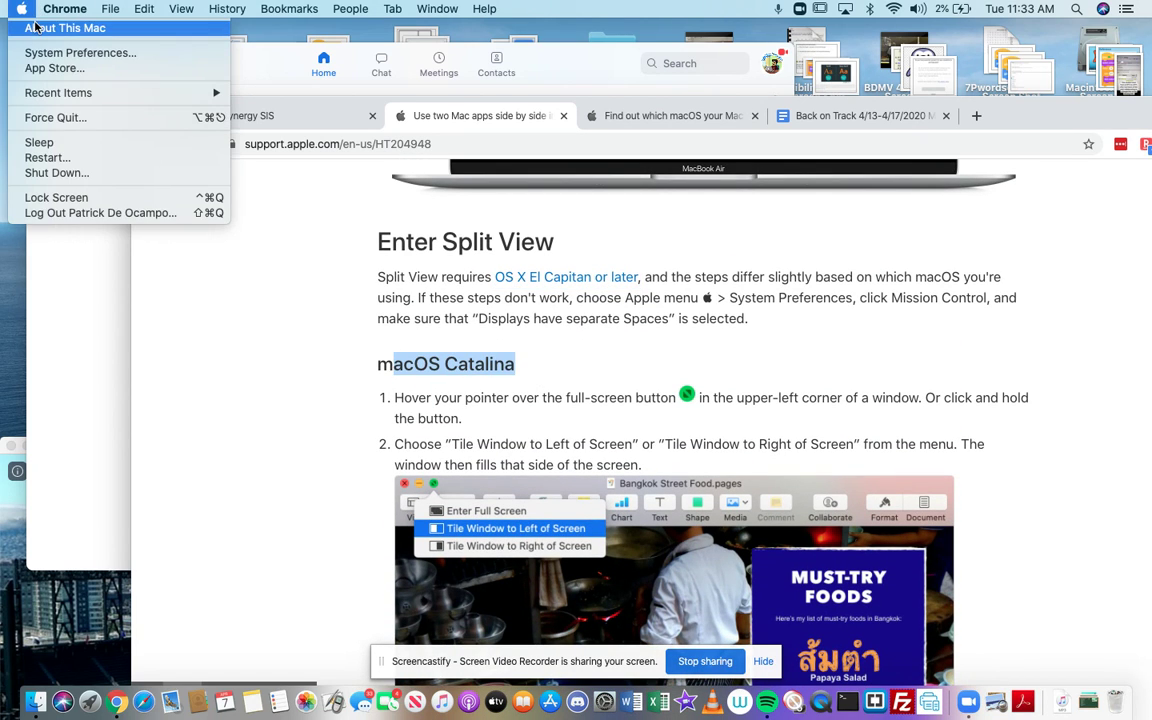
left_click(50, 27)
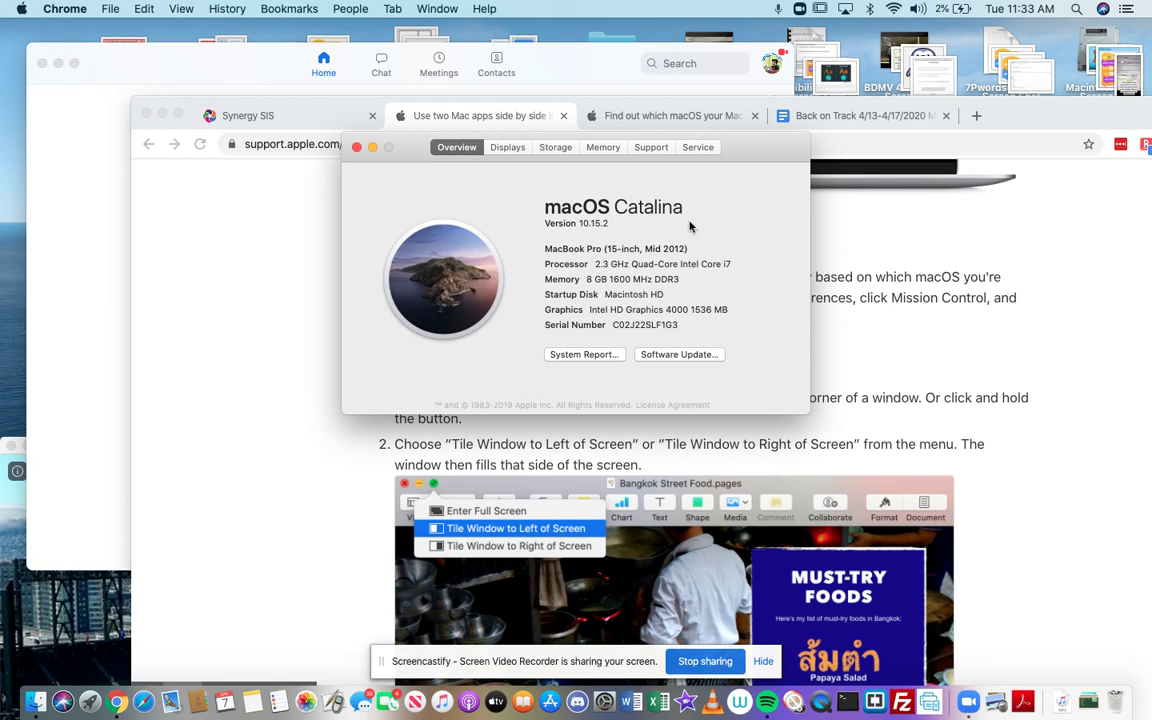
left_click(357, 149)
Read the Split View instructions for other macOS versions and display the browser window's tiling options without choosing one
scroll(557, 432, "down", 2)
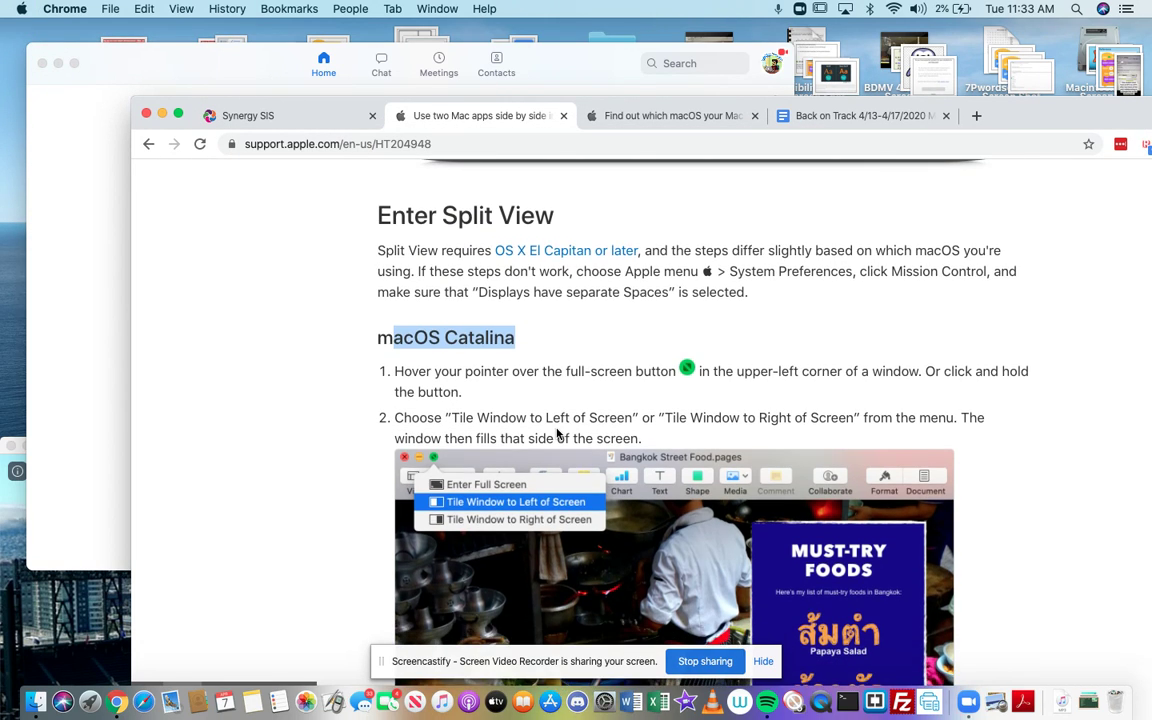
scroll(470, 386, "down", 10)
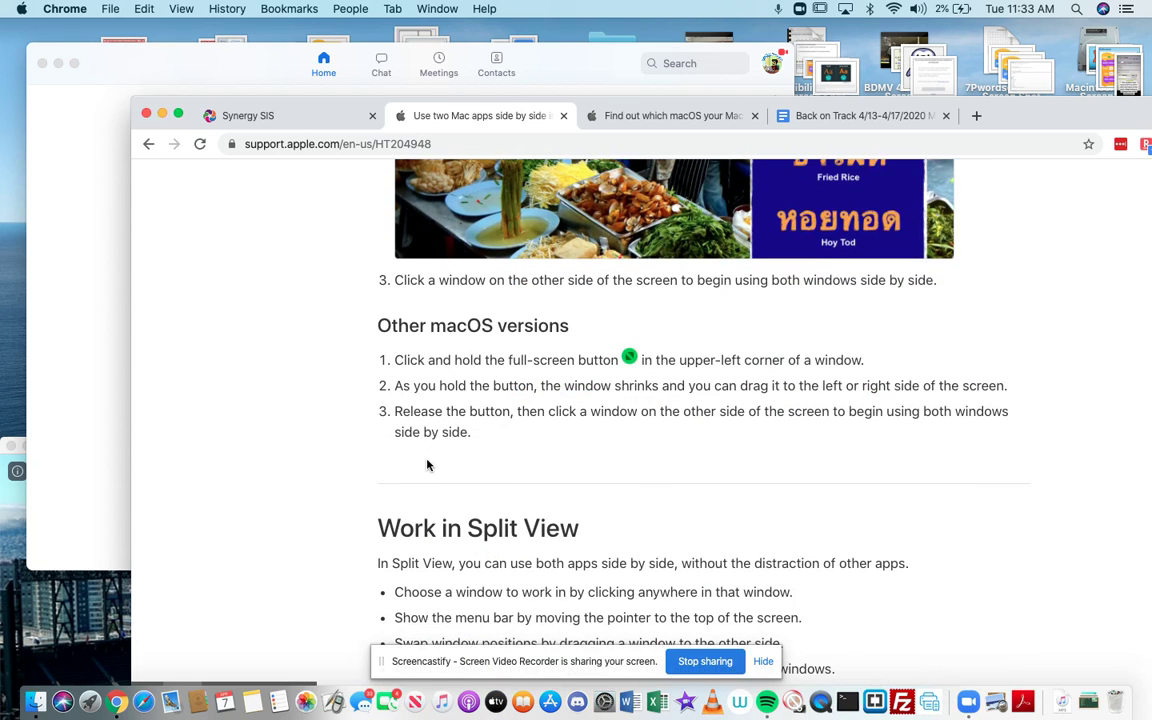
scroll(427, 464, "down", 2)
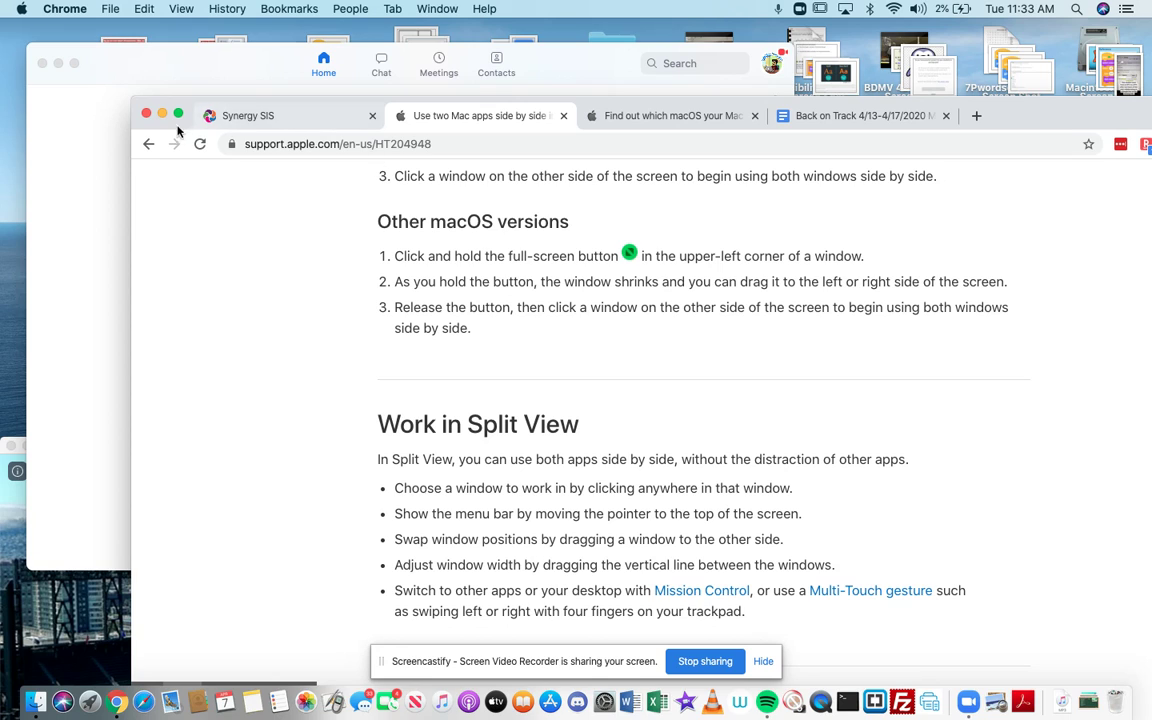
mouse_move(180, 116)
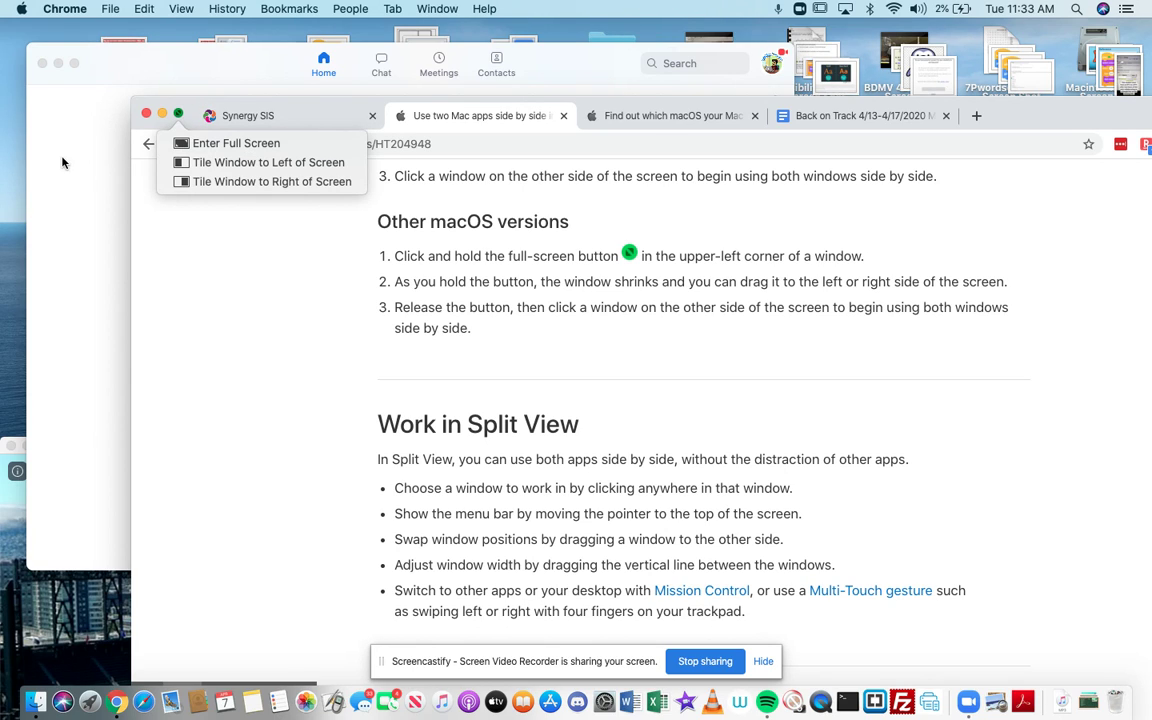
left_click(460, 314)
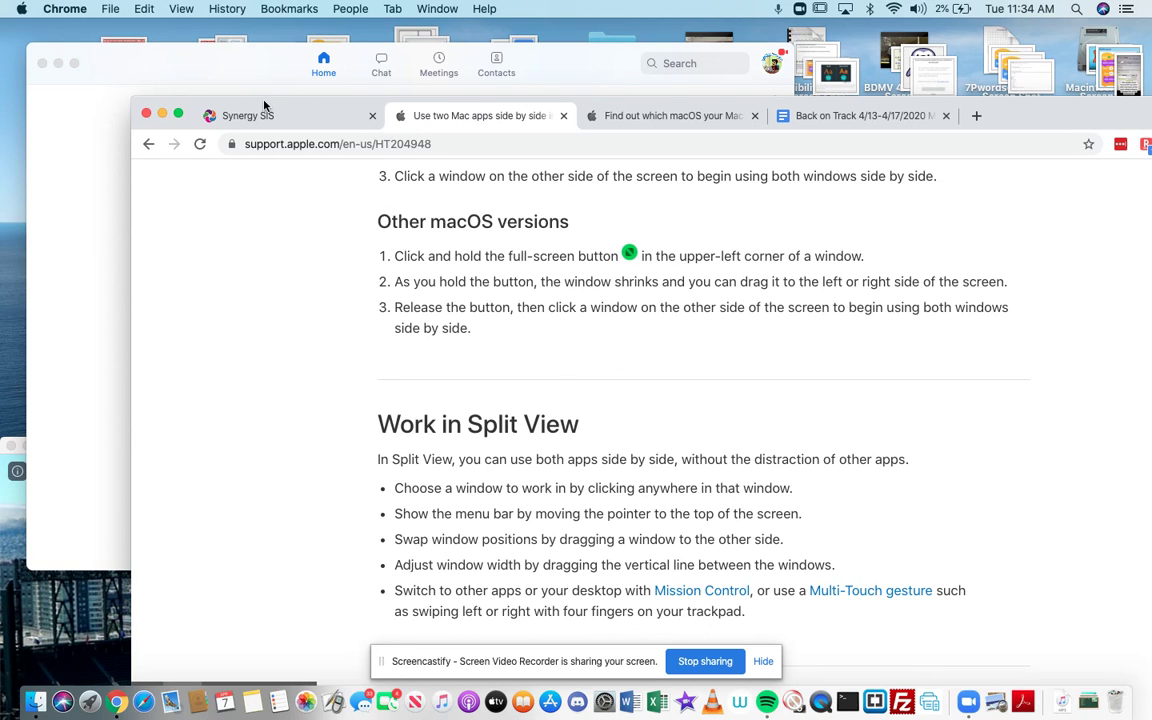
Go back to the macOS Catalina instructions for entering Split View, clear the text highlight and review the tiling steps
scroll(636, 306, "up", 10)
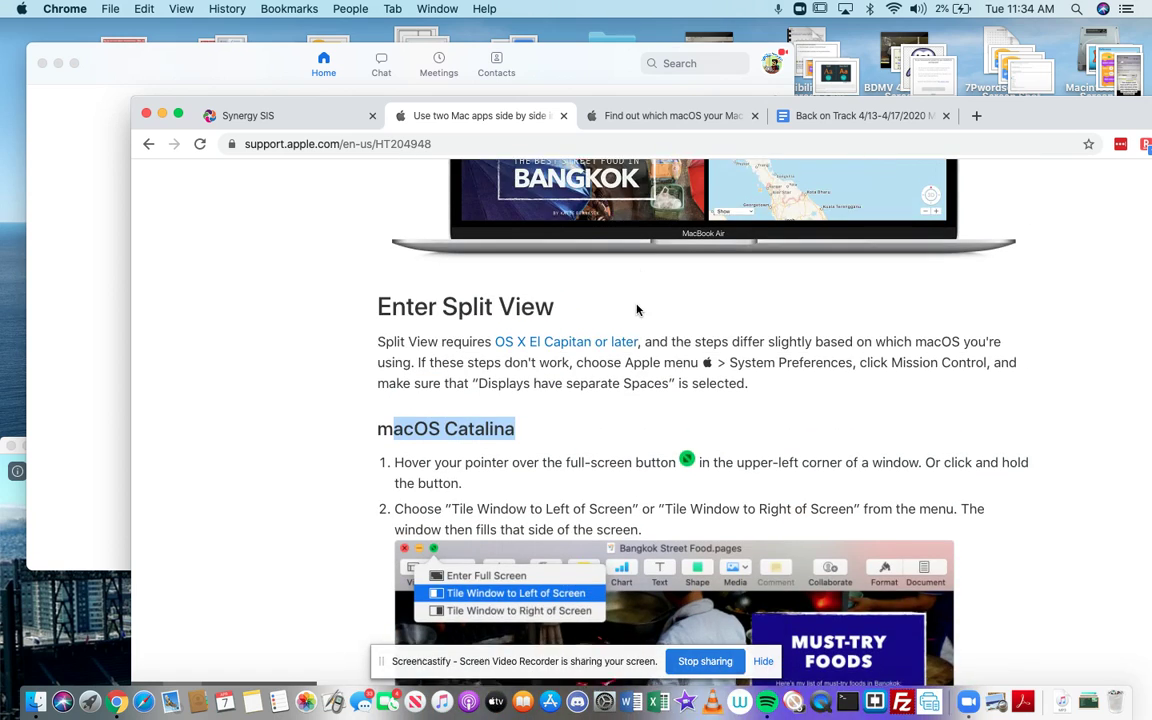
scroll(580, 330, "down", 1)
left_click(522, 349)
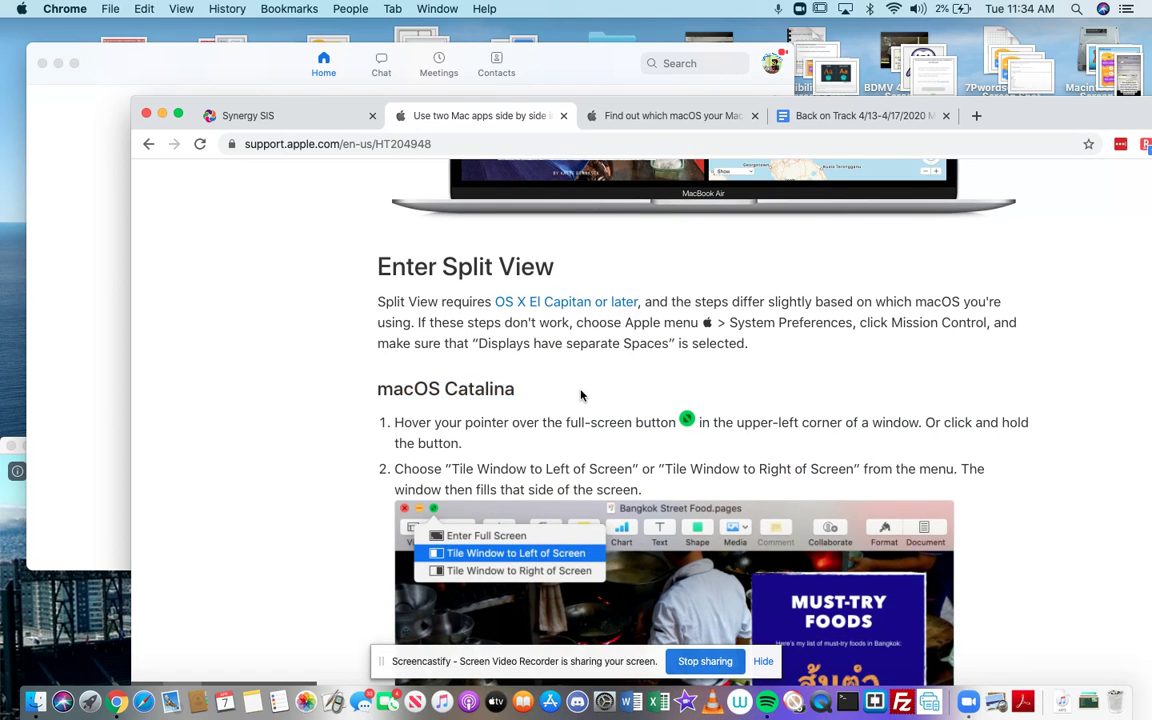
scroll(522, 349, "down", 4)
scroll(581, 396, "down", 1)
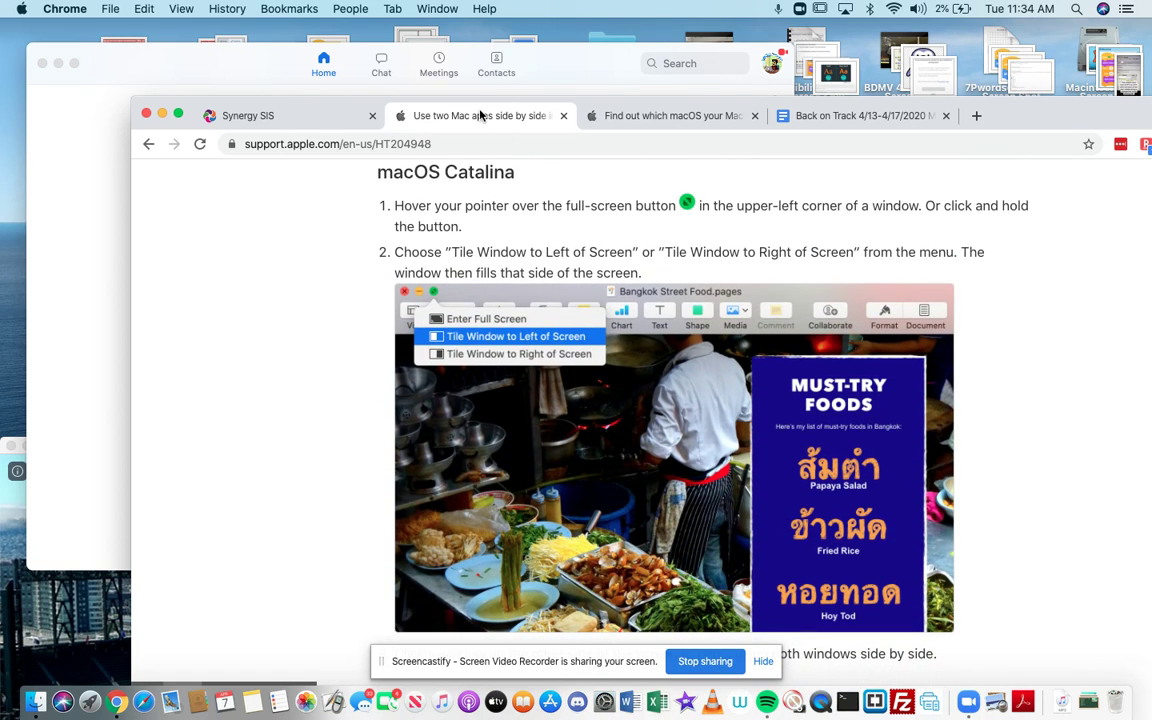
Move the browser aside to reveal the Zoom home and meeting windows, and bring the browser back in front of them
left_click_drag(465, 105, 805, 200)
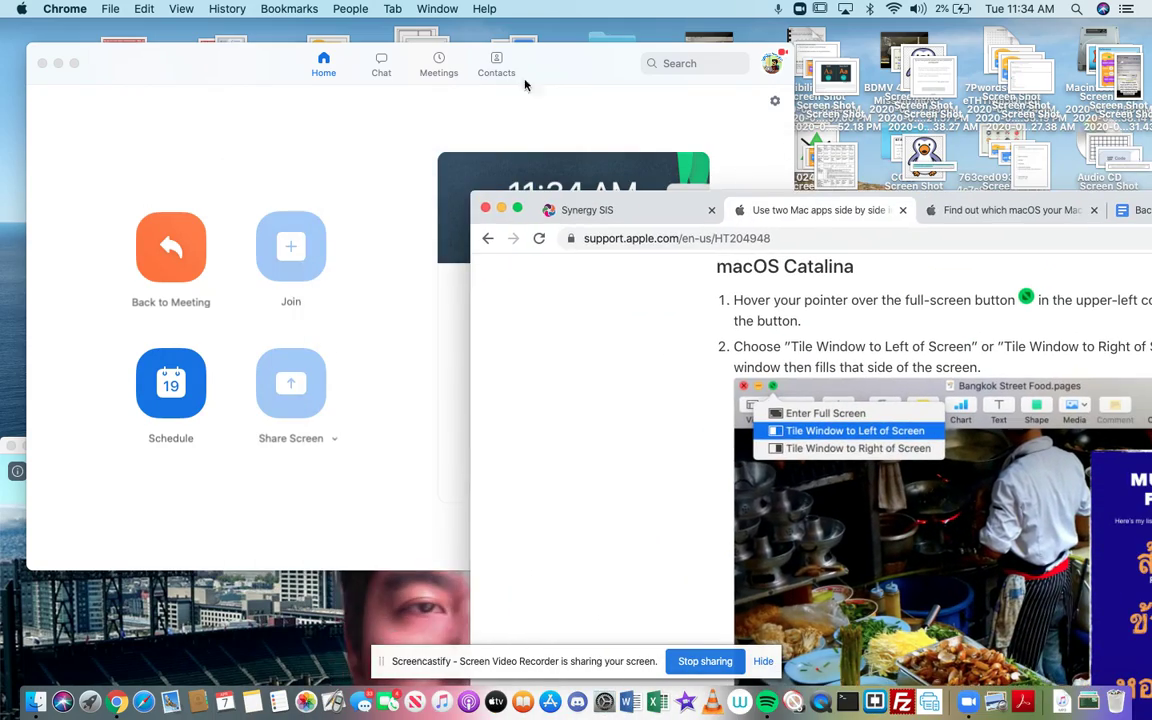
left_click(213, 105)
left_click(120, 617)
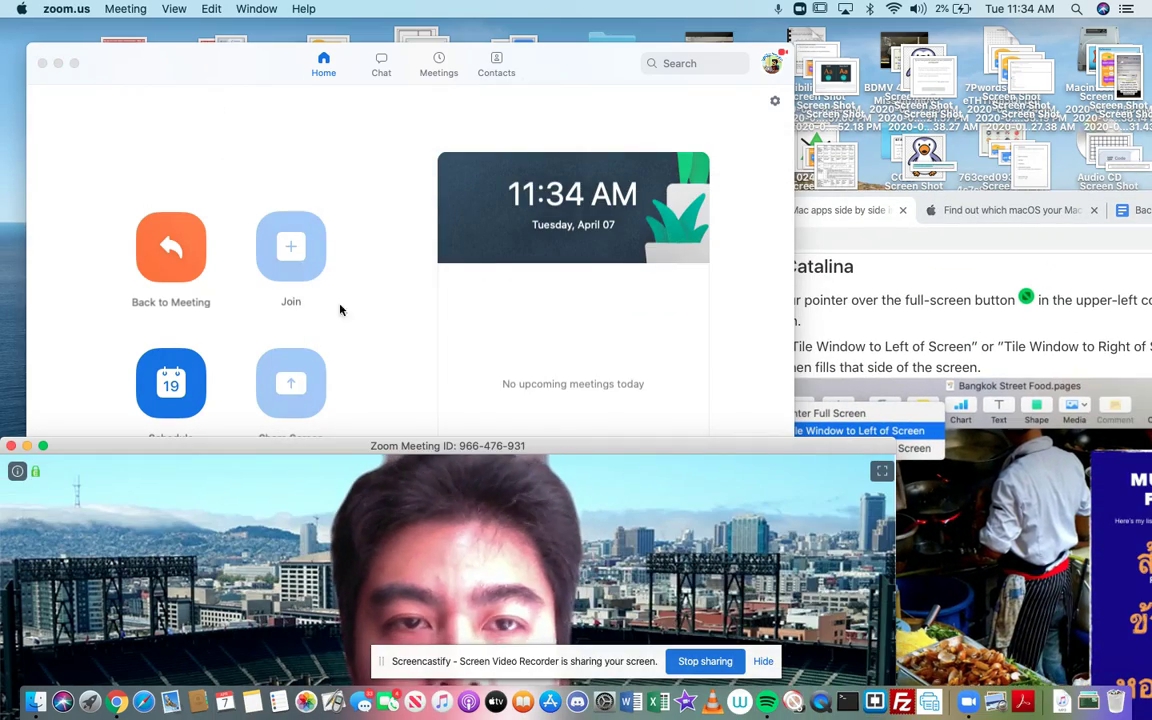
left_click(880, 268)
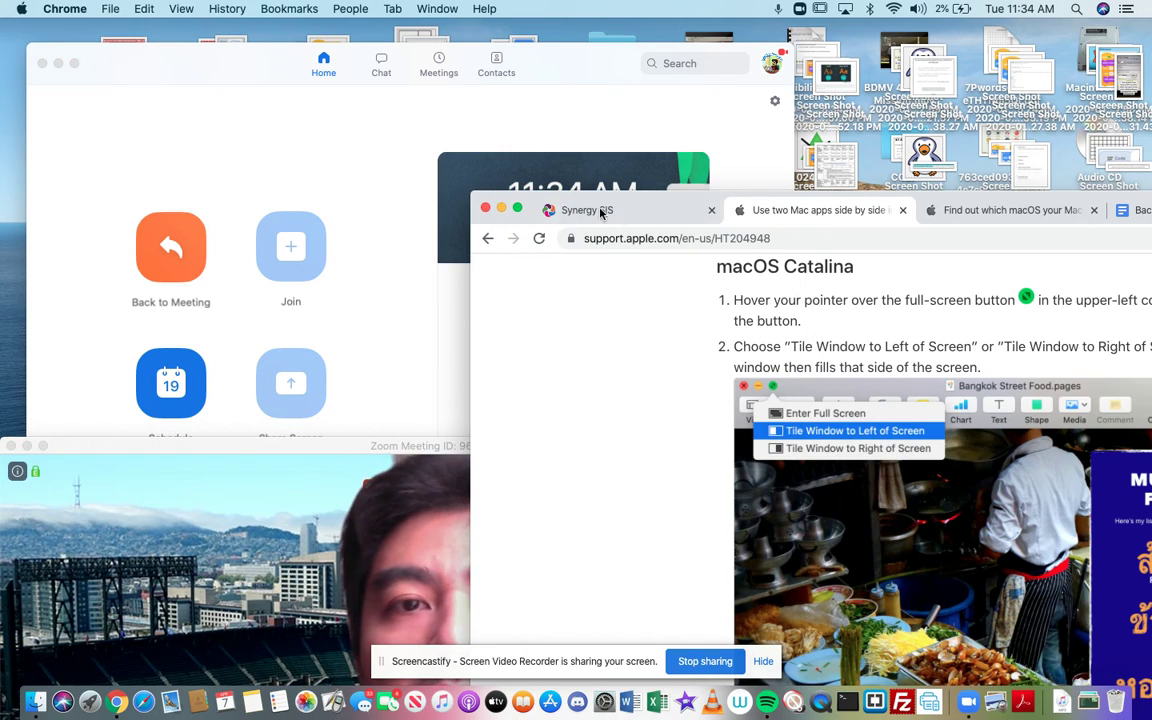
left_click_drag(613, 192, 341, 148)
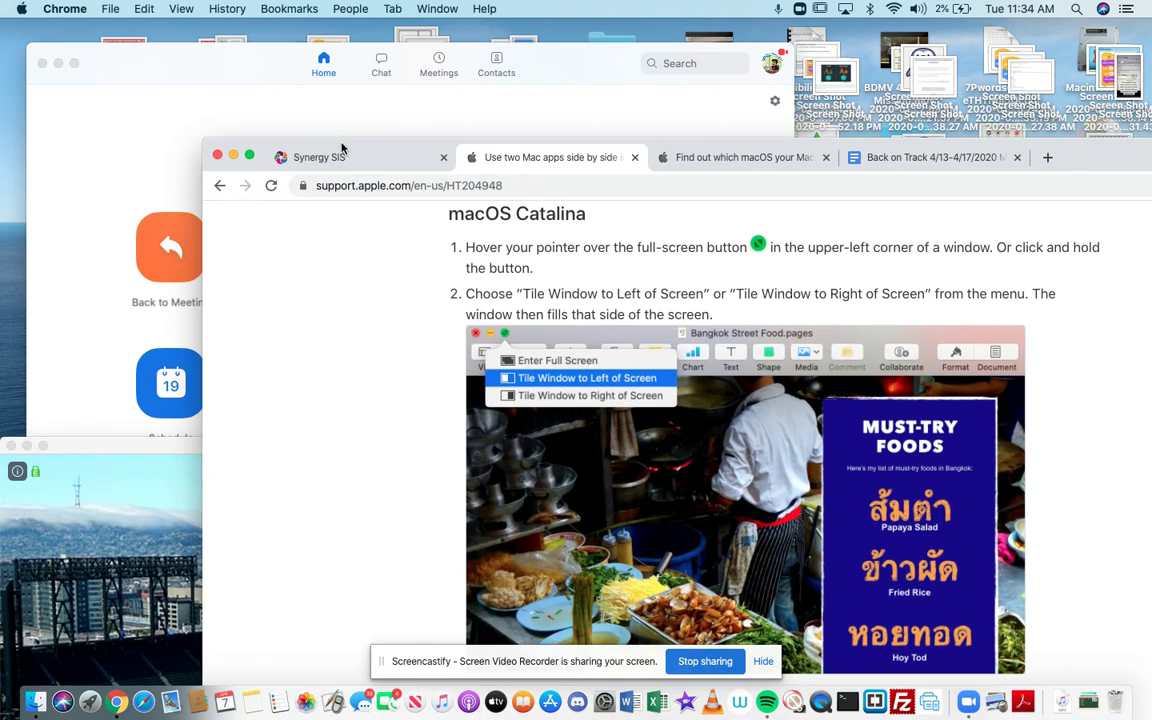
Switch the browser window to full screen and restore it to its normal size
left_click(249, 155)
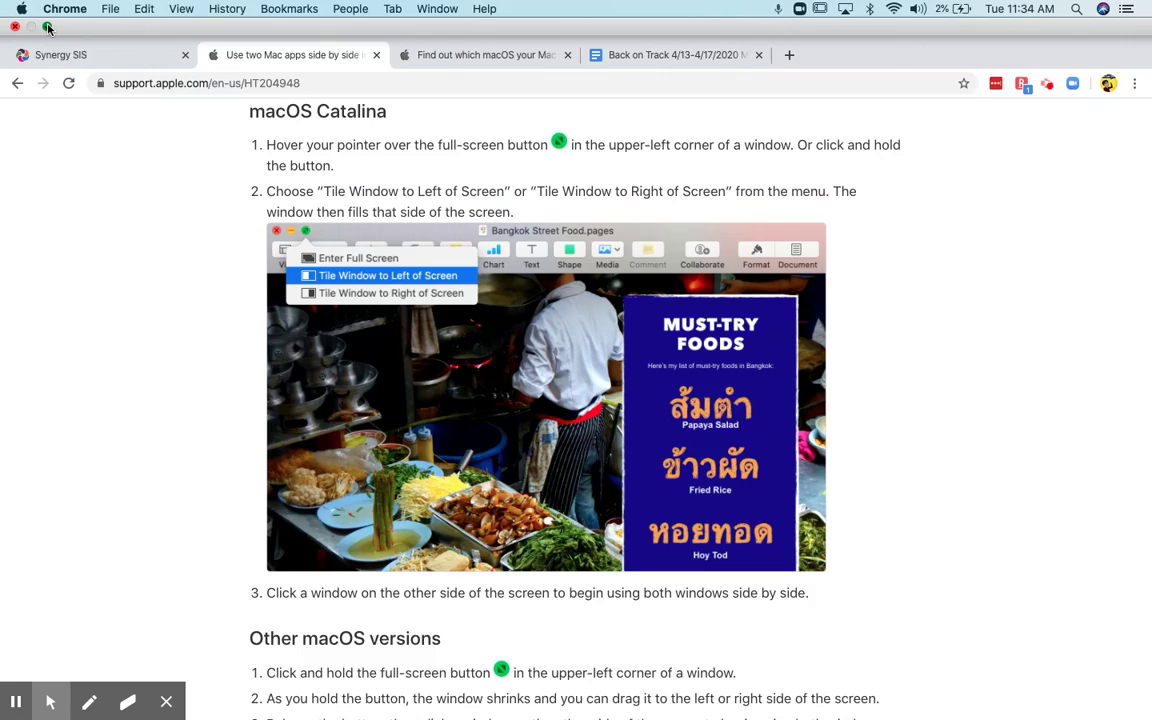
left_click(47, 27)
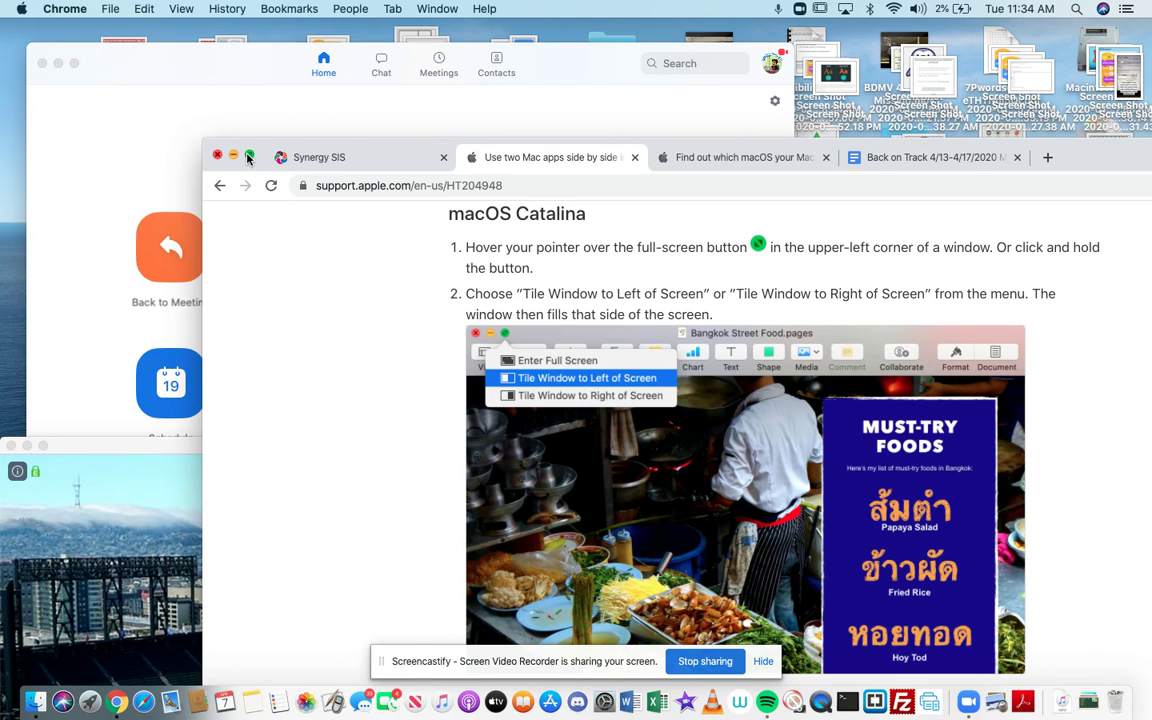
Tile the browser window to the left half of the screen and fill the right half with the Zoom meeting window
mouse_move(249, 158)
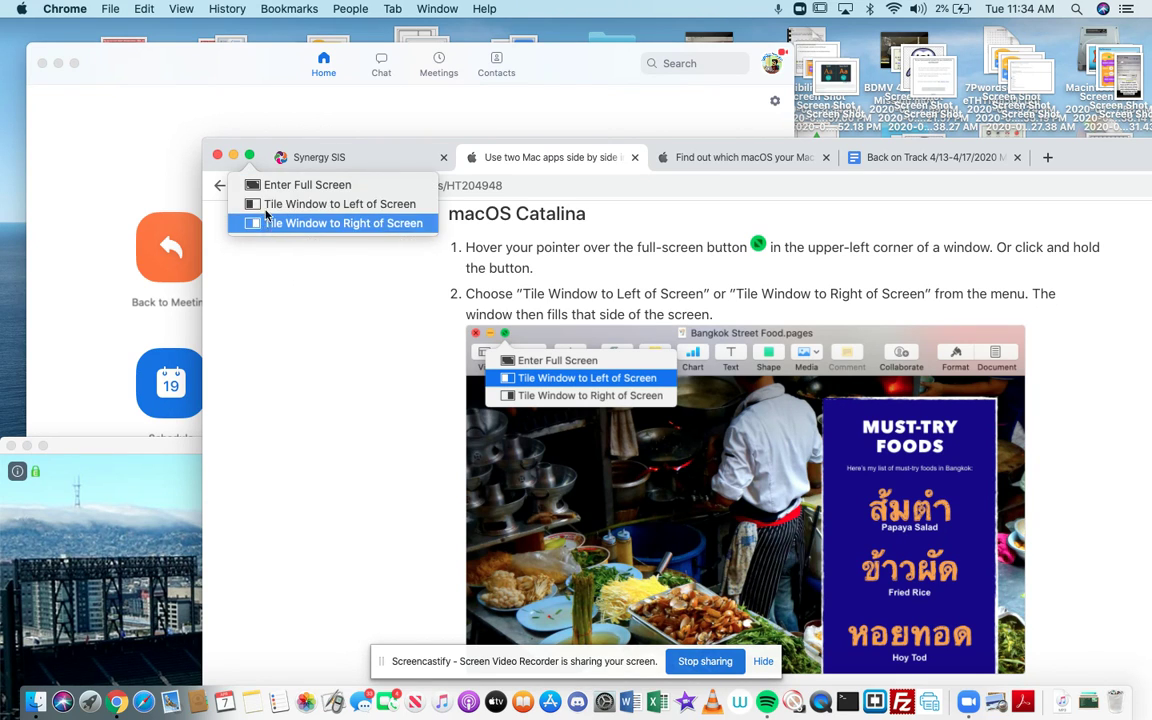
left_click(266, 208)
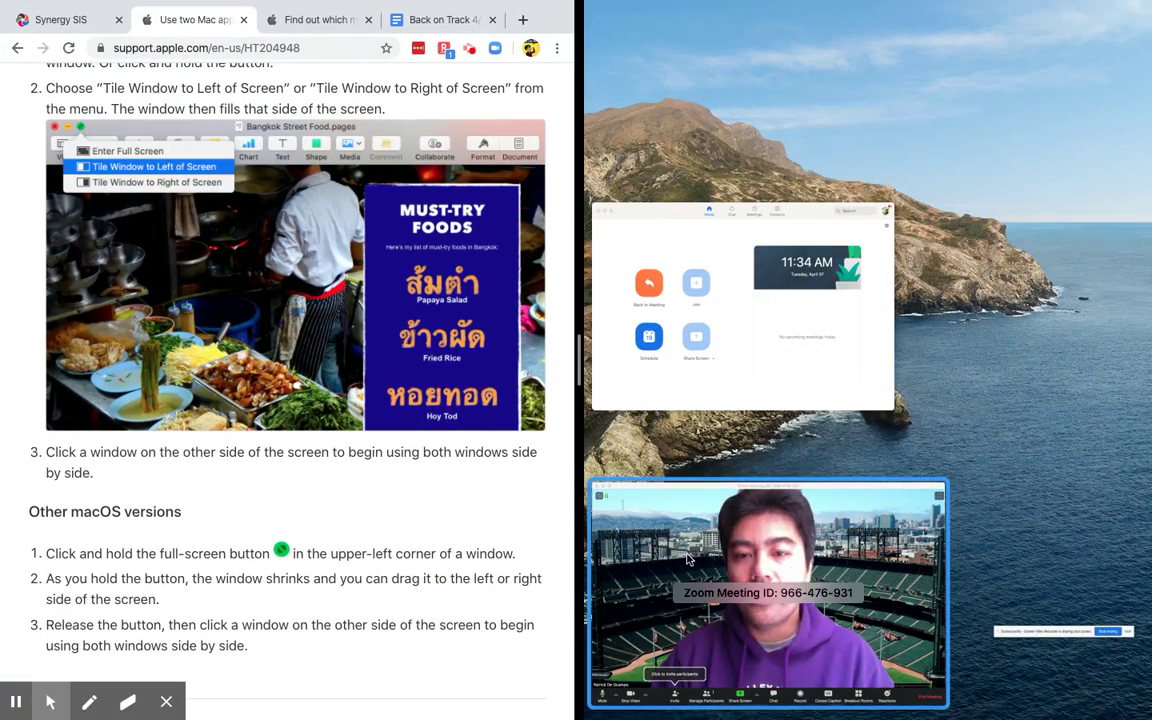
left_click(688, 509)
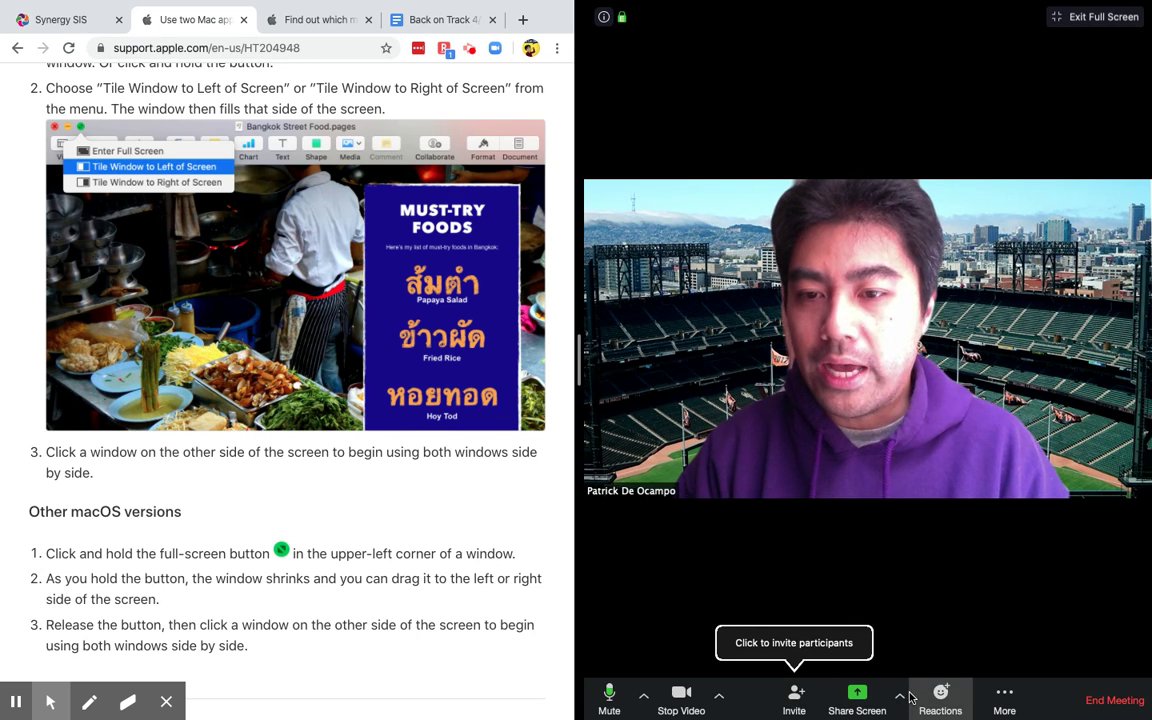
Open the Zoom meeting's participants list in its own window and reposition it
left_click(1002, 694)
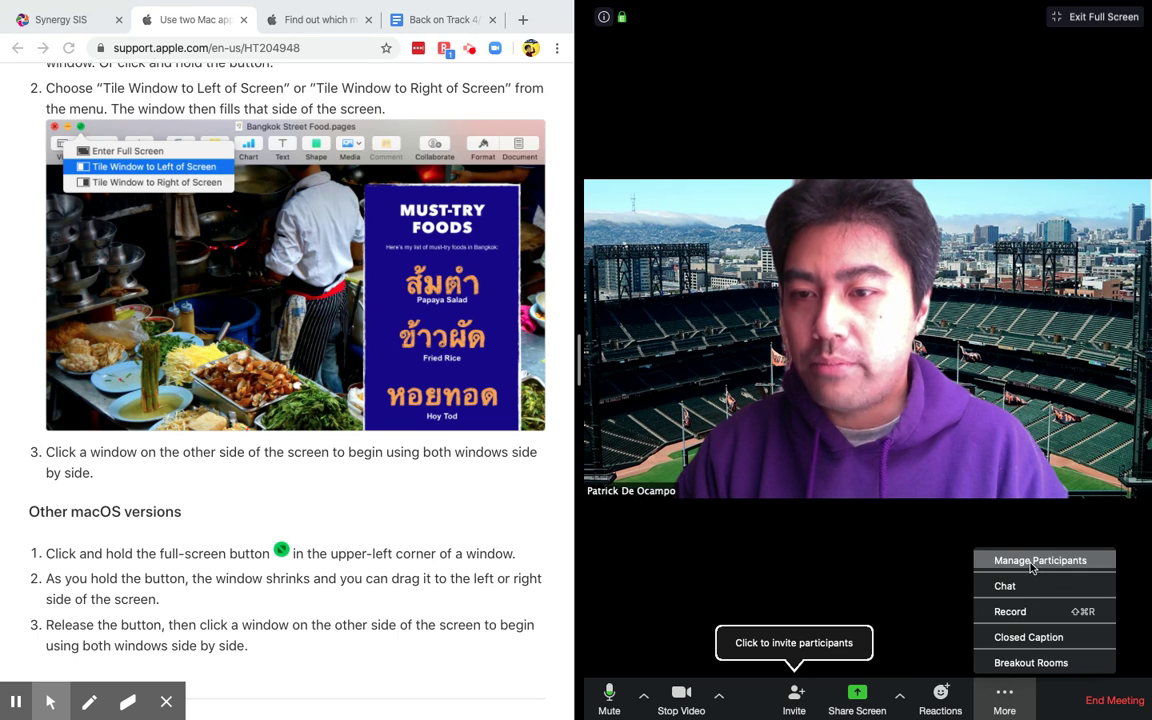
left_click(1030, 560)
mouse_move(507, 45)
left_mouse_down()
mouse_move(803, 119)
mouse_move(461, 132)
mouse_move(282, 168)
mouse_move(455, 175)
mouse_move(511, 26)
left_mouse_up()
Open the Zoom group chat and move its window away from the participants list, over the meeting video
left_click(1004, 692)
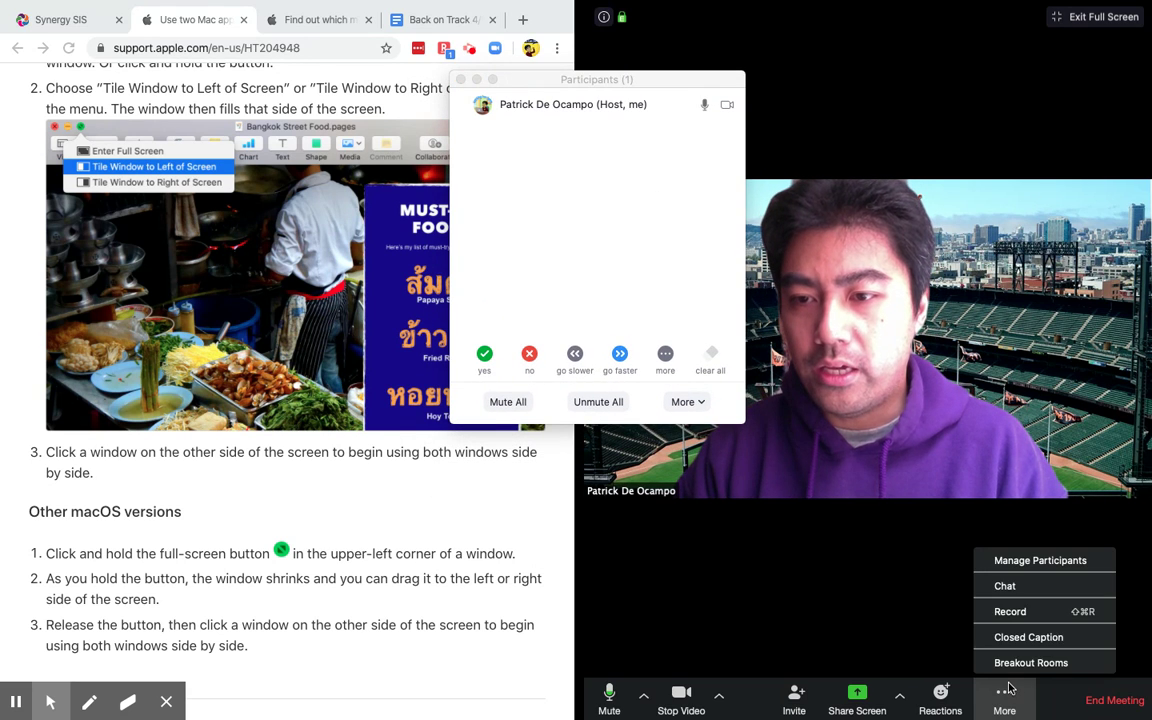
left_click(1030, 596)
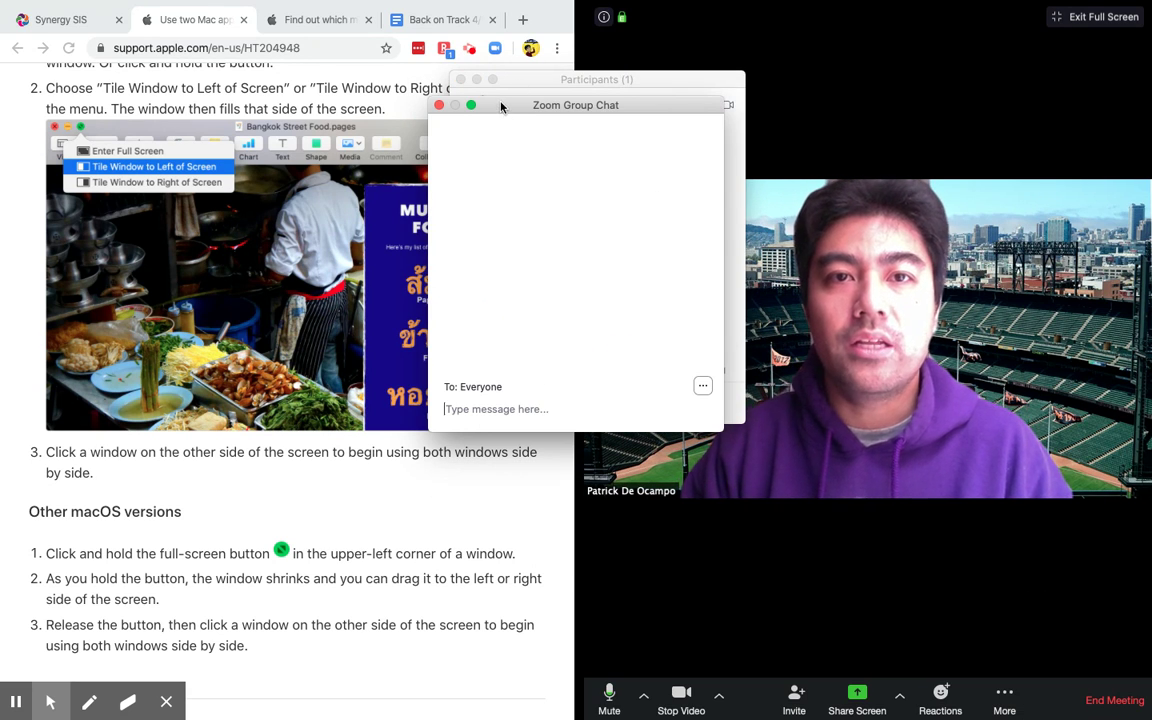
left_click_drag(501, 108, 898, 211)
type("jh")
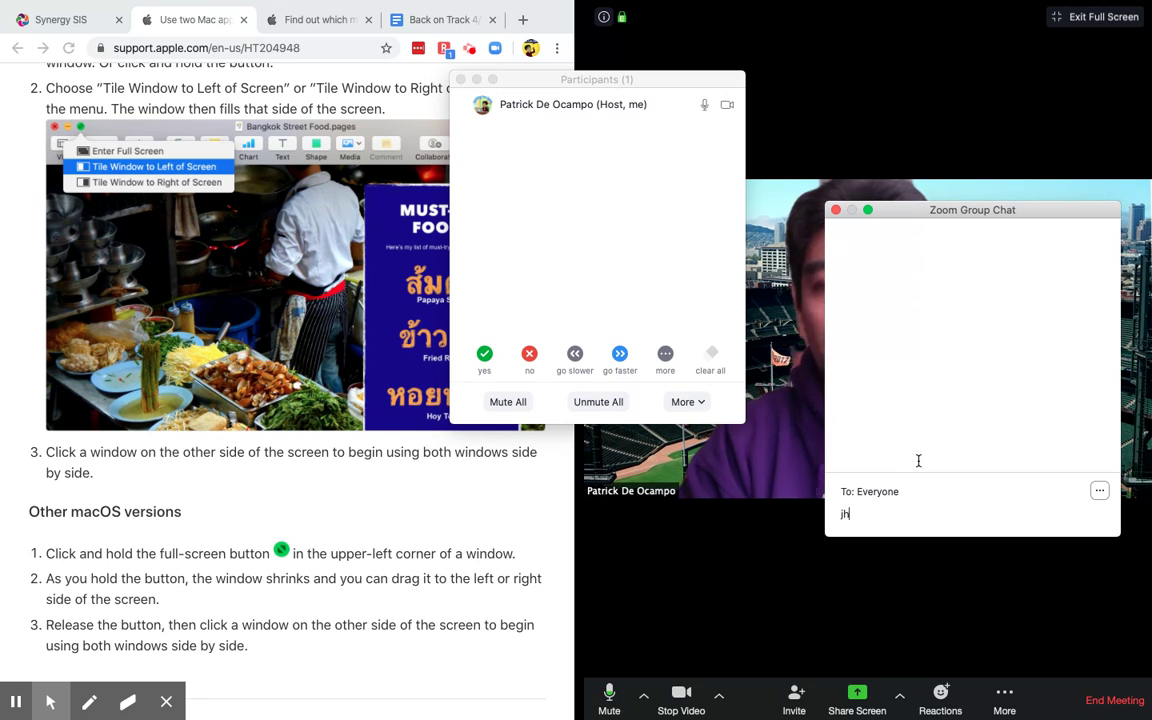
key("BackSpace")
key("BackSpace")
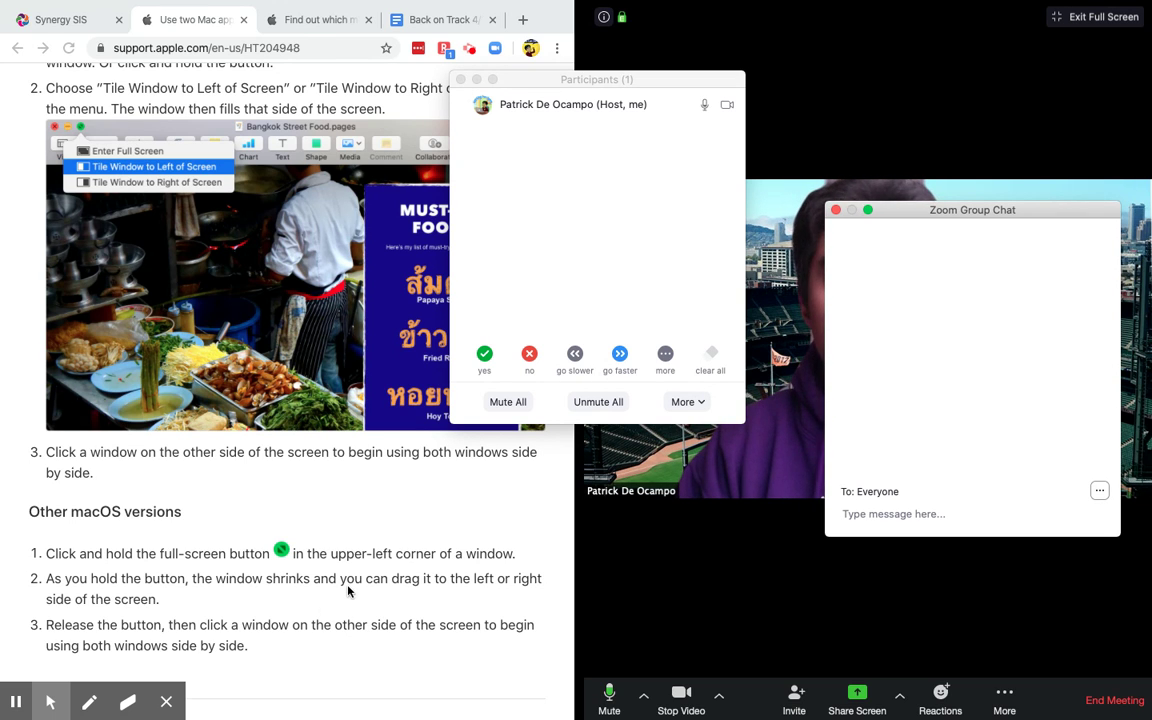
Move the group chat window down clear of the meeting video and bring up the Back on Track HyperDoc in the browser
left_click(314, 528)
left_click_drag(930, 205, 983, 498)
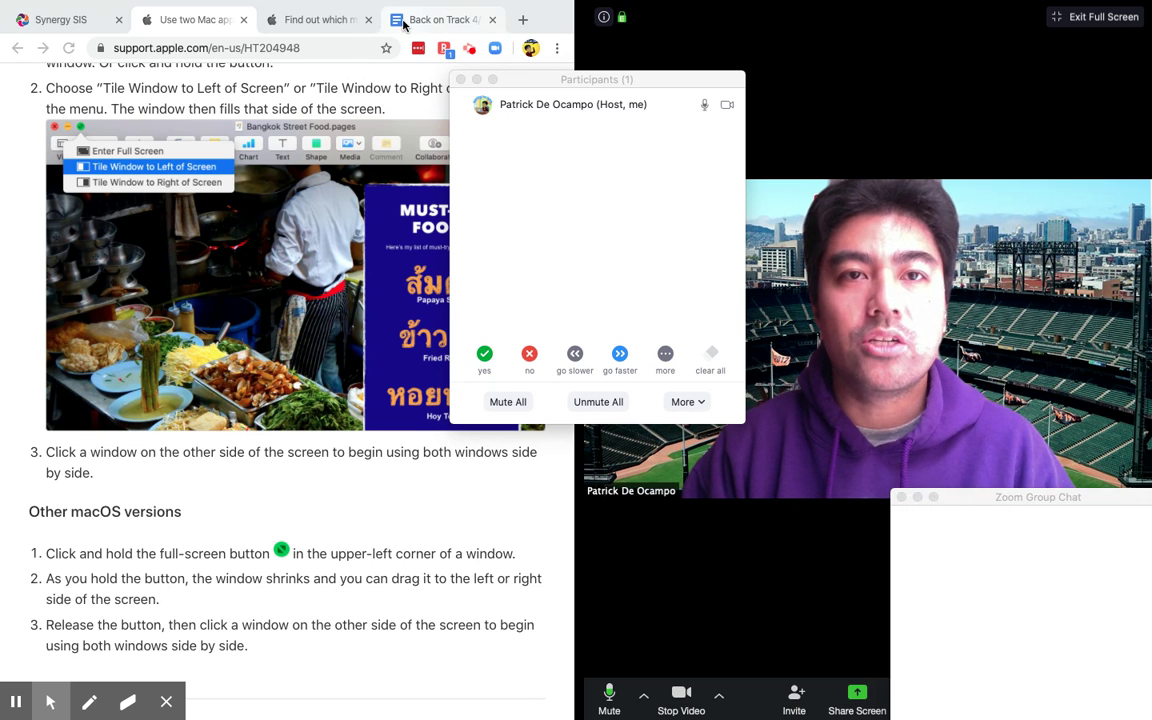
left_click(435, 19)
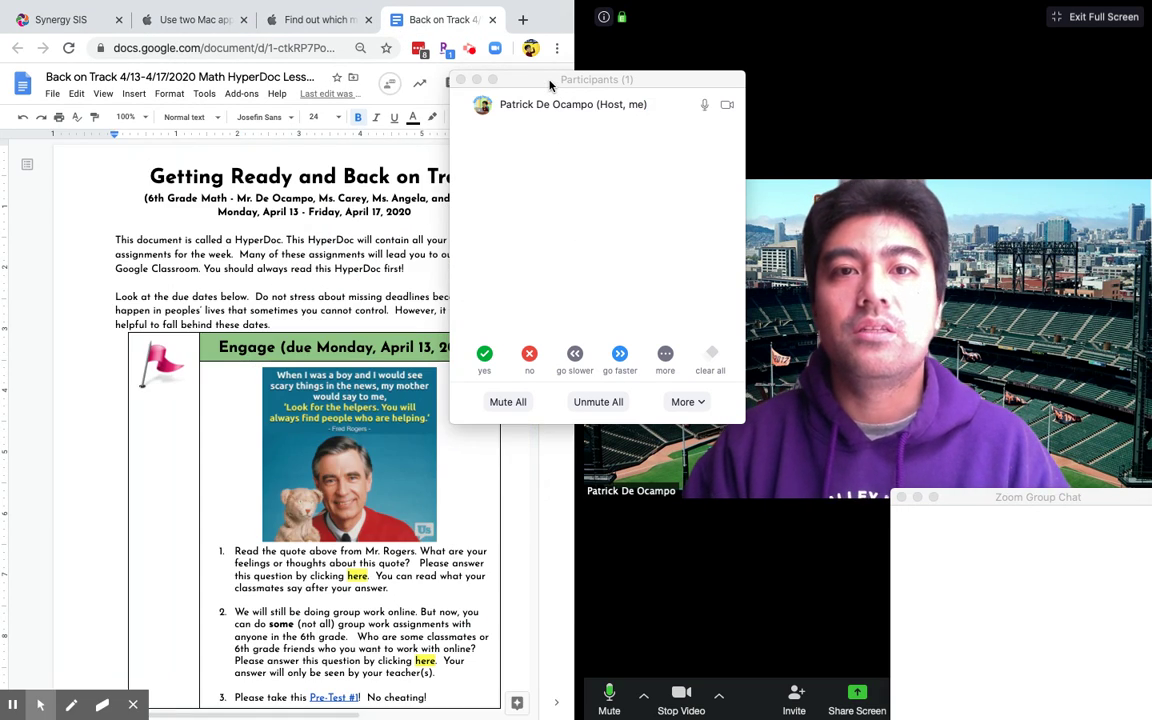
Shift the participants window off the document text toward the meeting, and raise the group chat window so its message field shows
left_click_drag(548, 83, 599, 120)
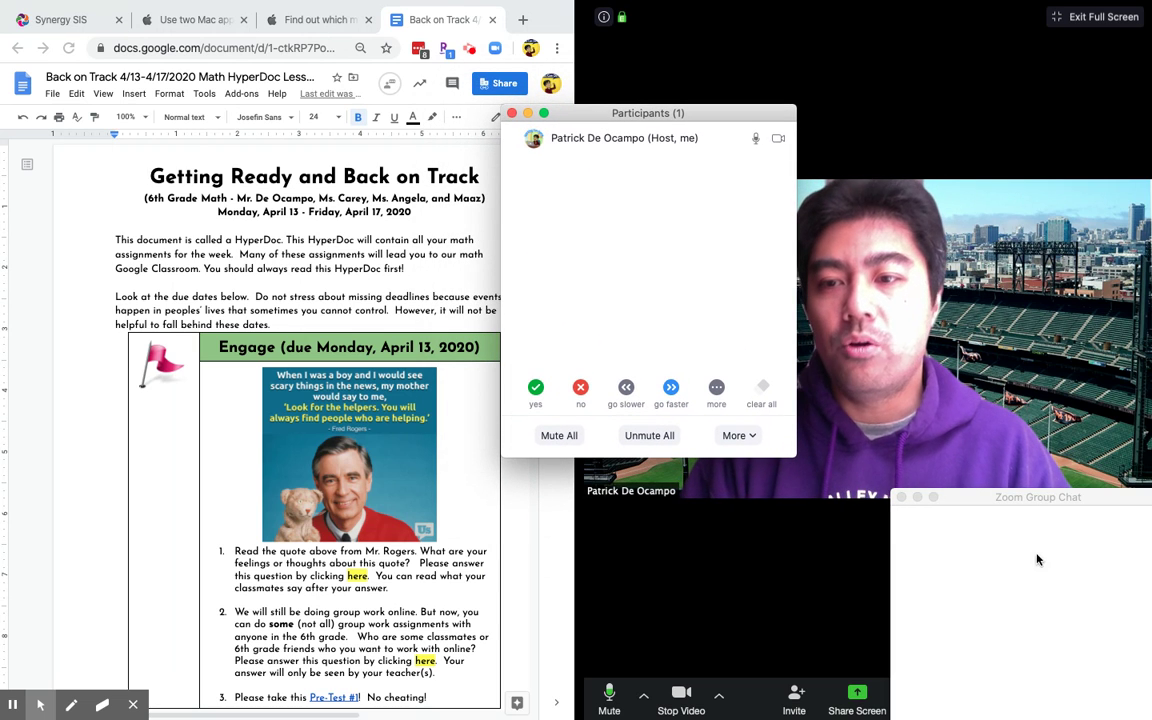
left_click(1025, 503)
left_click_drag(1025, 503, 942, 396)
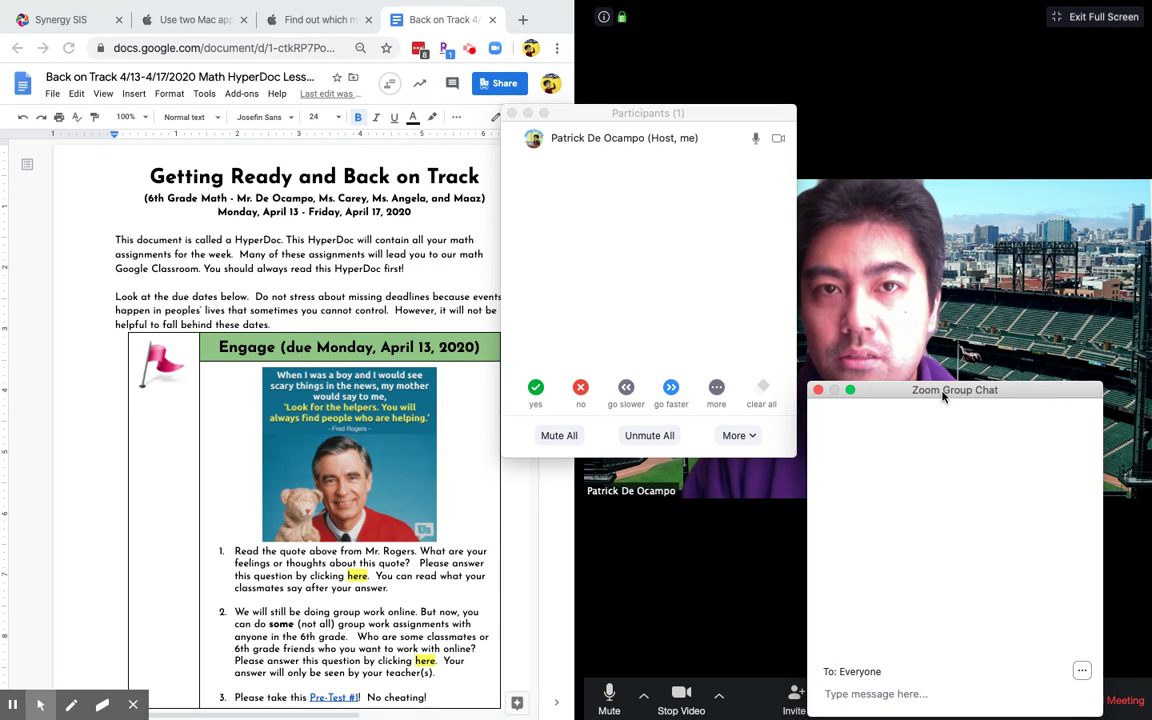